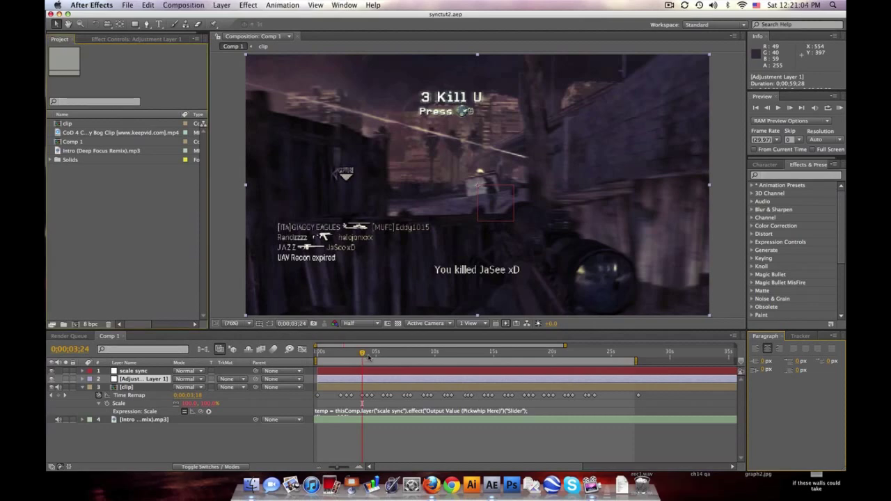
pyautogui.moveTo(365, 355); pyautogui.dragTo(366, 355)
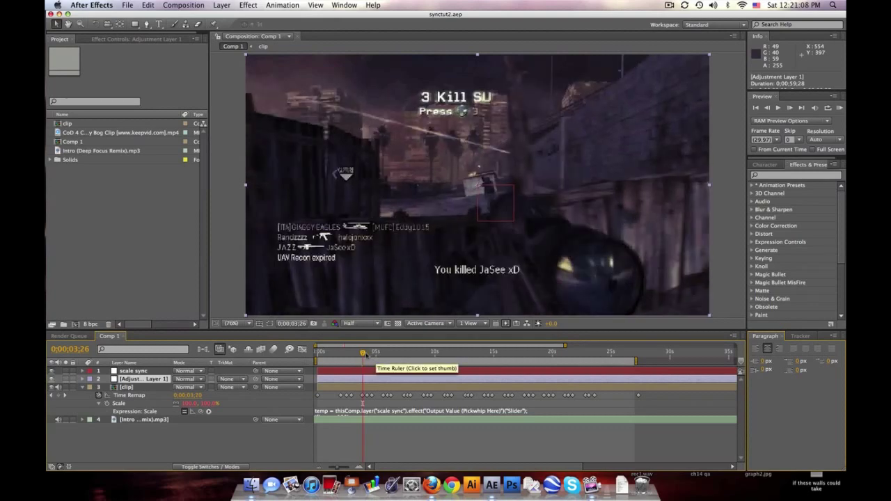
pyautogui.moveTo(365, 355); pyautogui.dragTo(381, 356)
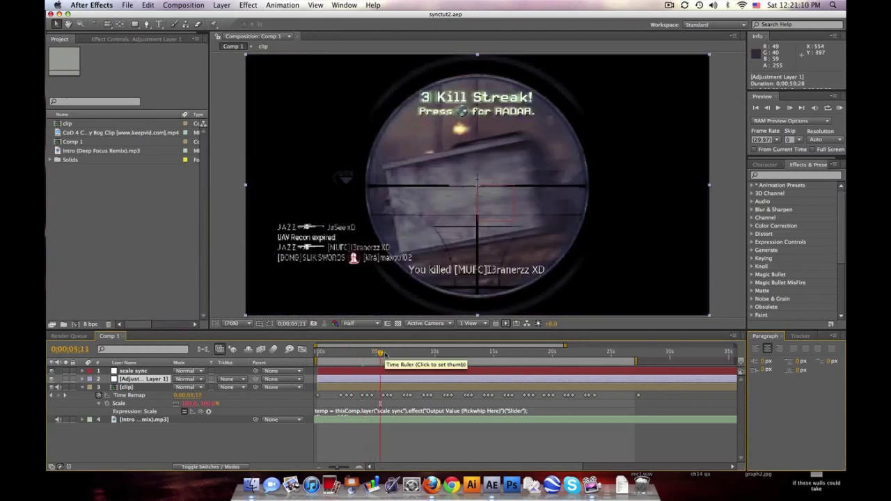
# Create a new composition with the HDV/HDTV 720 29.97 preset, 1280 × 720 px, half resolution and a duration of 0;00;59;28
pyautogui.click(185, 5)
pyautogui.click(195, 16)
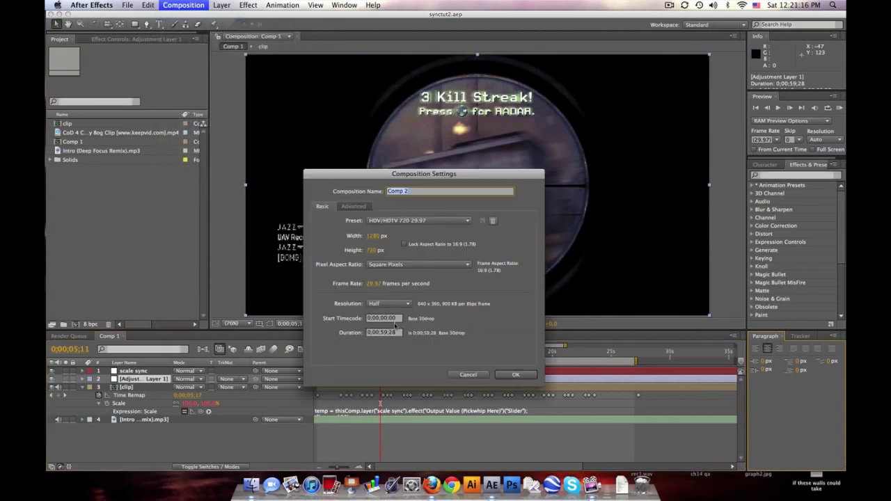
pyautogui.click(515, 375)
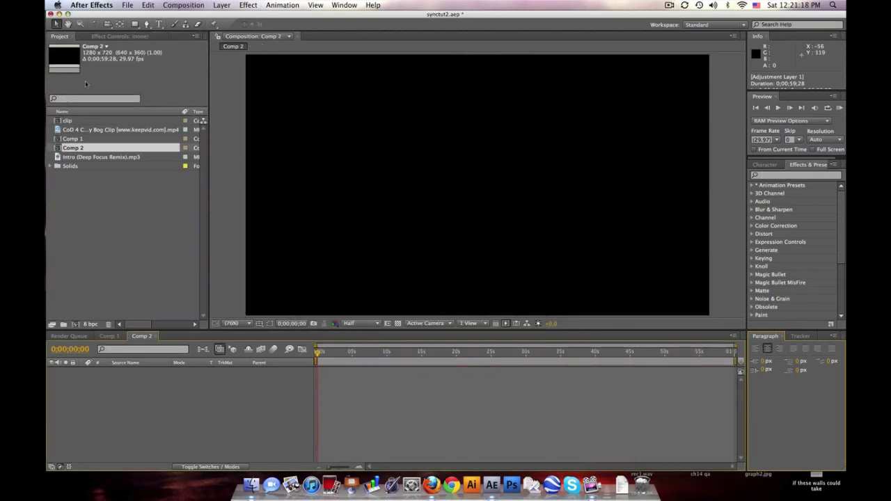
# Add the CoD 4 Bog Clip video to Comp 2 and place Intro (Deep Focus Remix).mp3 below it
pyautogui.click(105, 213)
pyautogui.moveTo(120, 130); pyautogui.dragTo(479, 184)
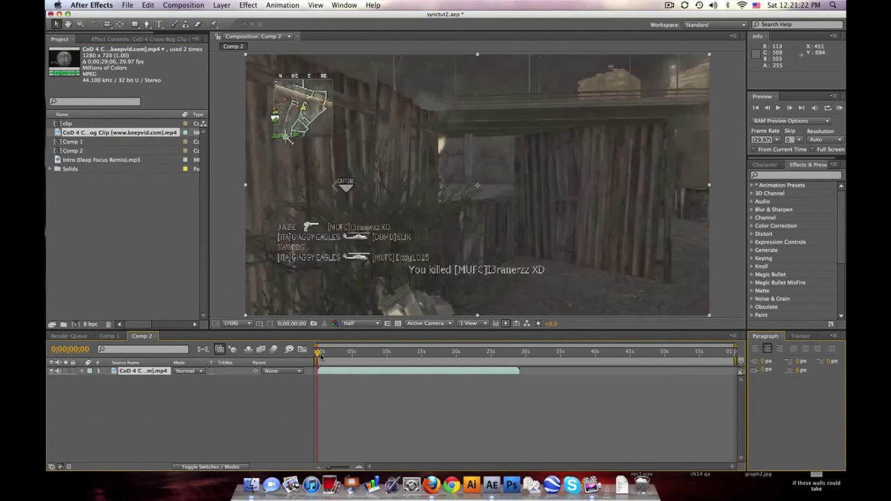
pyautogui.moveTo(319, 355)
pyautogui.mouseDown()
pyautogui.moveTo(351, 353)
pyautogui.moveTo(326, 353)
pyautogui.mouseUp()
pyautogui.click(113, 177)
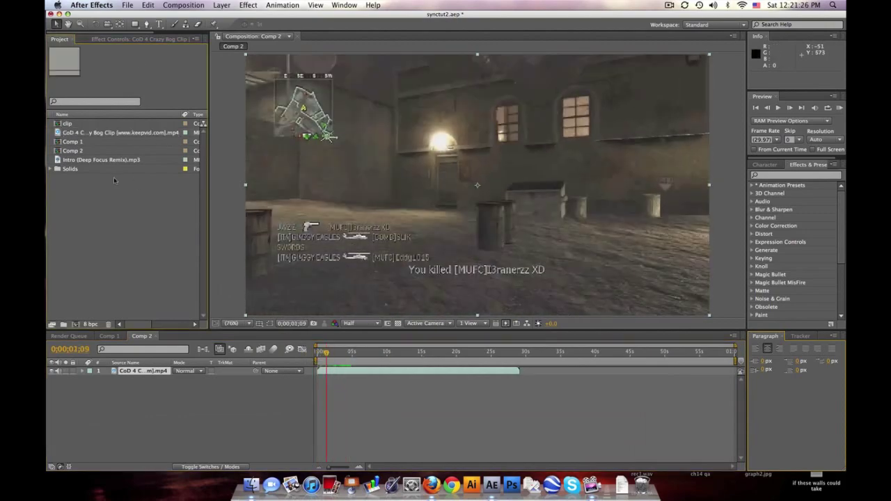
pyautogui.moveTo(117, 159); pyautogui.dragTo(164, 390)
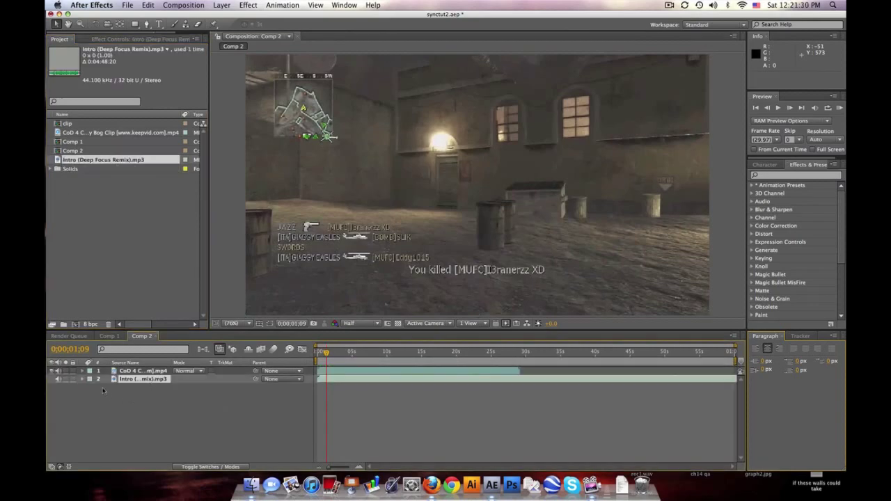
# Reveal the audio waveform of the Intro (Deep Focus Remix).mp3 layer
pyautogui.click(83, 380)
pyautogui.click(90, 388)
pyautogui.click(98, 404)
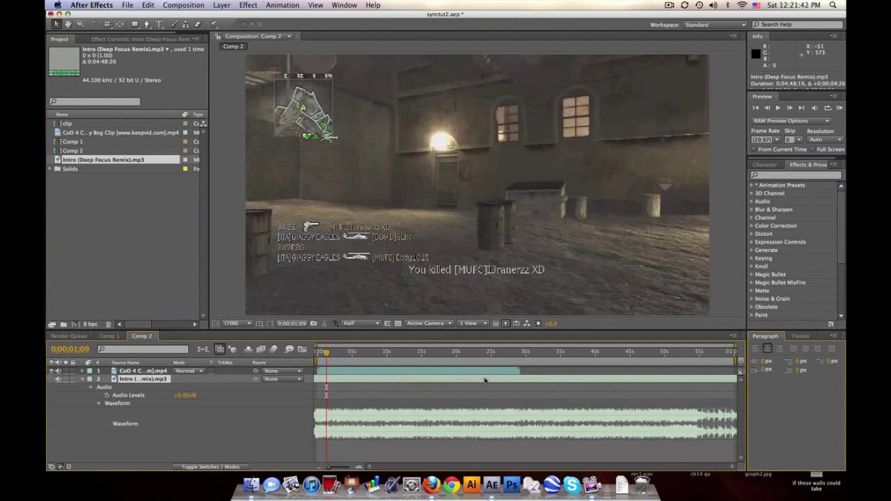
# Slide the music layer so a later part of the song plays under the clip, and RAM preview the composition
pyautogui.moveTo(348, 382); pyautogui.dragTo(344, 382)
pyautogui.click(840, 108)
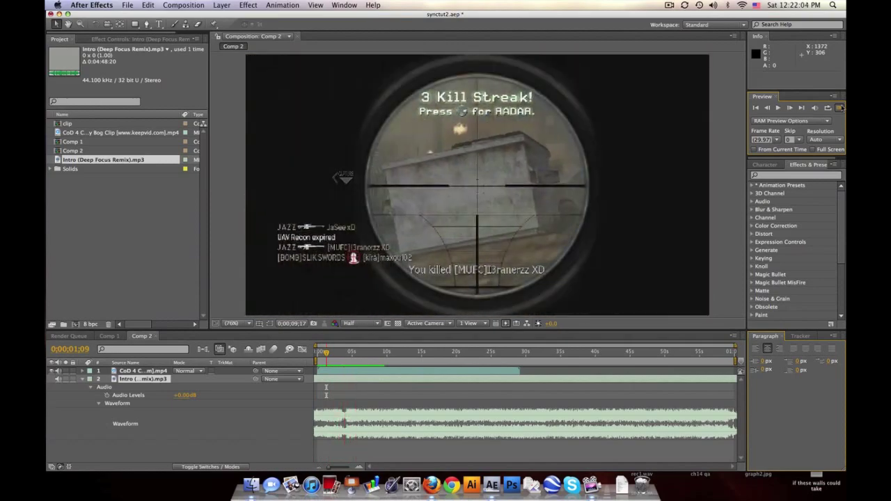
# Reveal the audio waveform of the CoD 4 video layer
pyautogui.moveTo(736, 346); pyautogui.dragTo(512, 346)
pyautogui.click(129, 370)
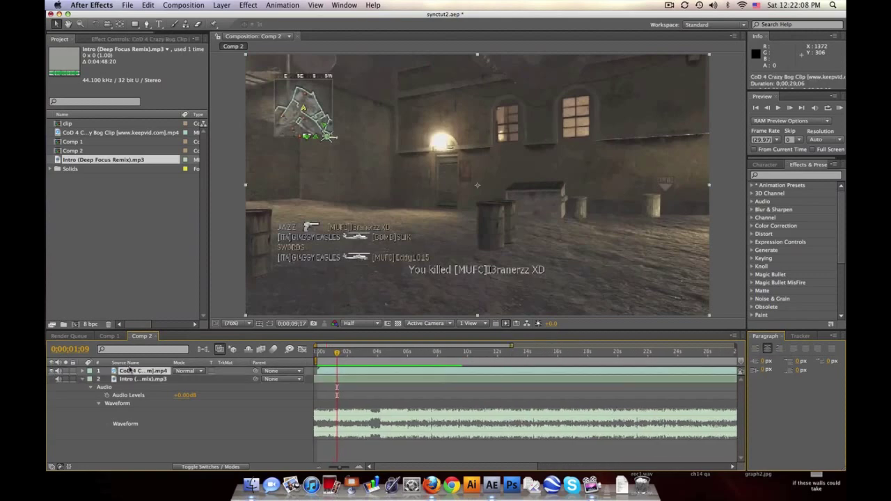
pyautogui.press('l')
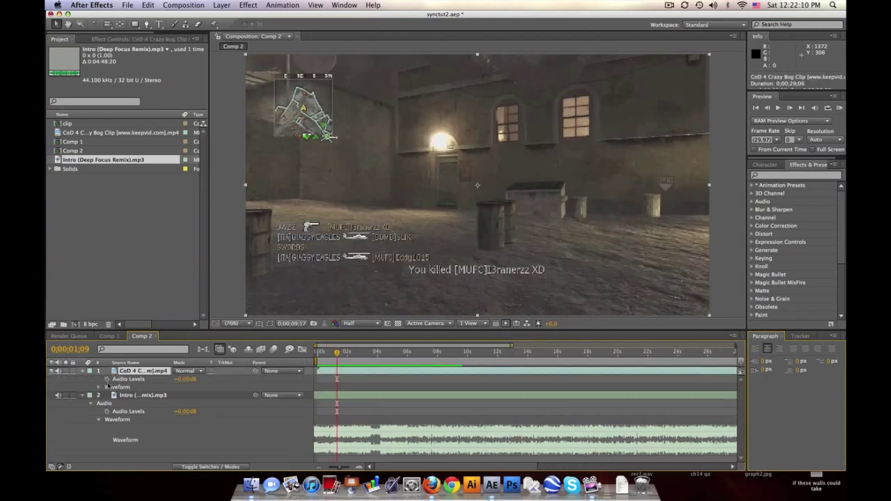
pyautogui.click(99, 387)
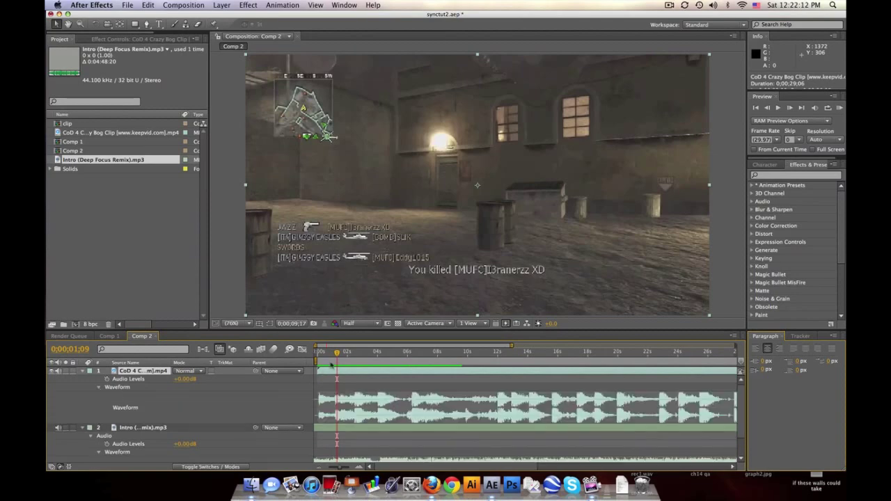
# Set the current time to 0;00;02;14 at the gunshot peak and slide the music layer earlier so its beat falls near it
pyautogui.moveTo(337, 354); pyautogui.dragTo(355, 354)
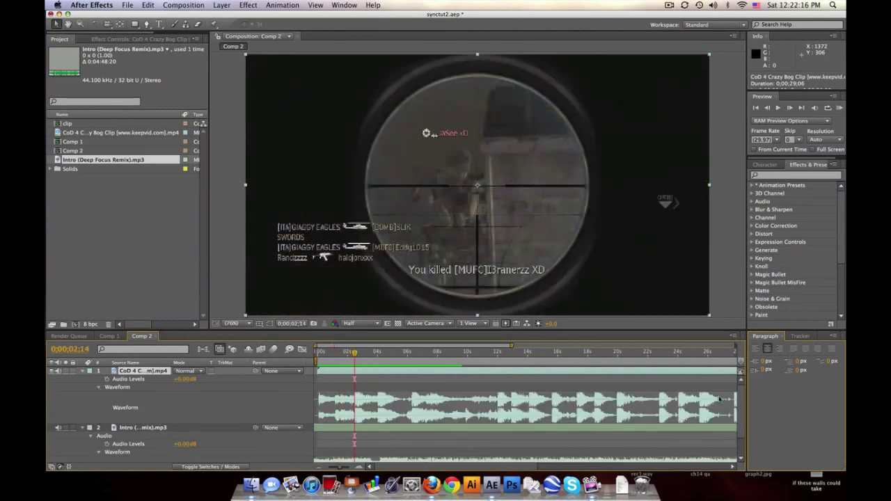
pyautogui.scroll(-3, 739, 404)
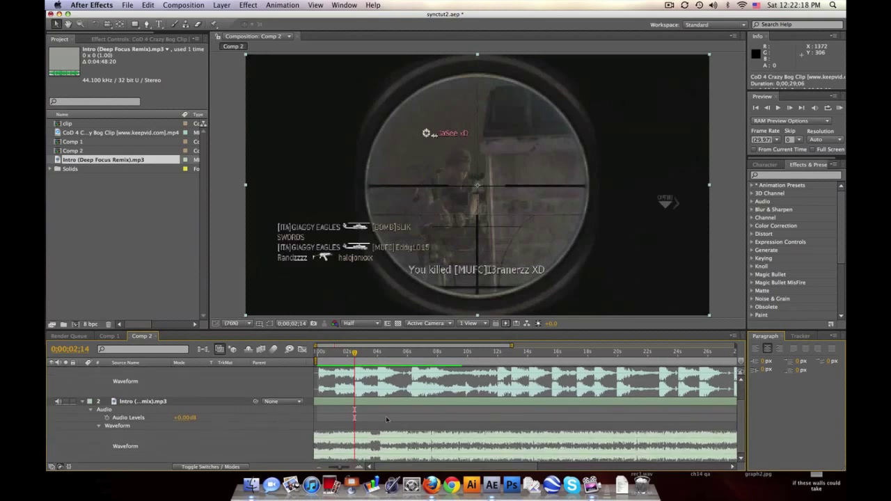
pyautogui.moveTo(382, 403); pyautogui.dragTo(363, 403)
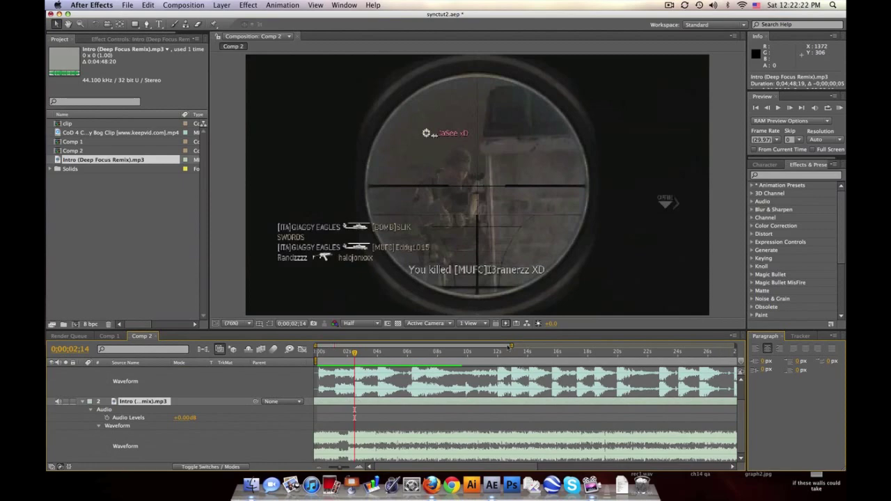
# Play the section around three seconds to compare the audio, and slide the music layer about 13 frames earlier
pyautogui.moveTo(510, 345); pyautogui.dragTo(362, 346)
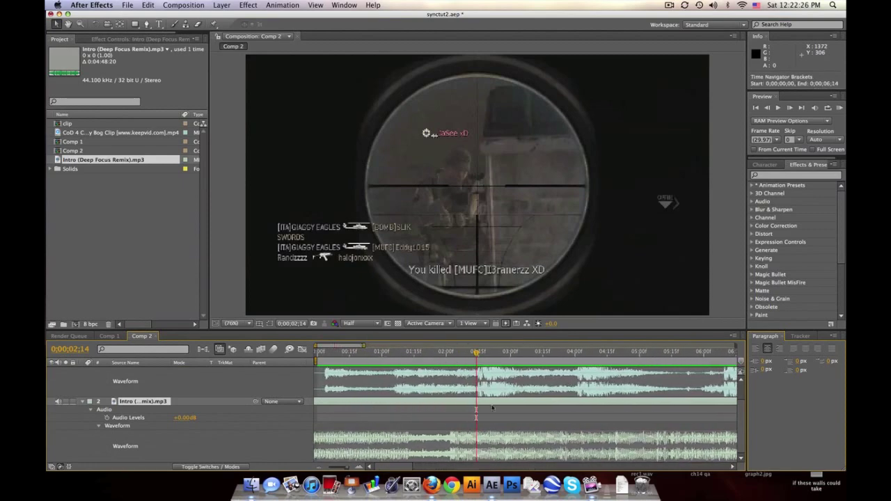
pyautogui.click(449, 353)
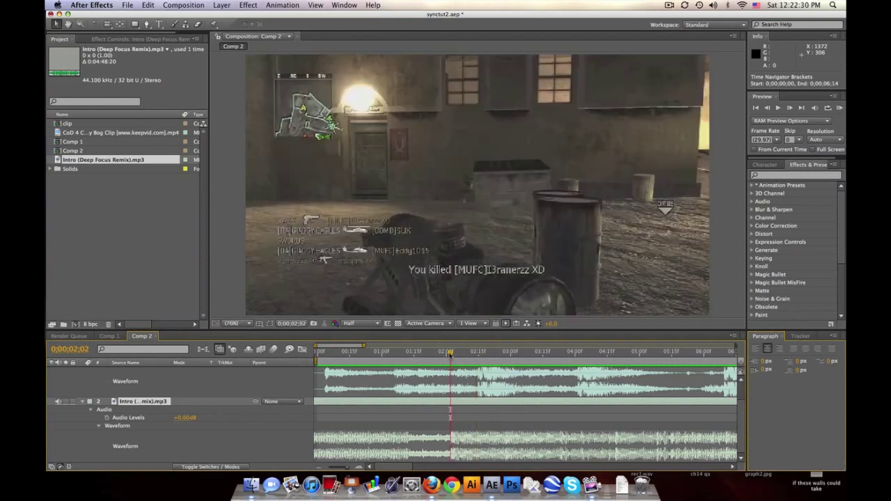
pyautogui.click(487, 354)
pyautogui.click(505, 354)
pyautogui.press('space')
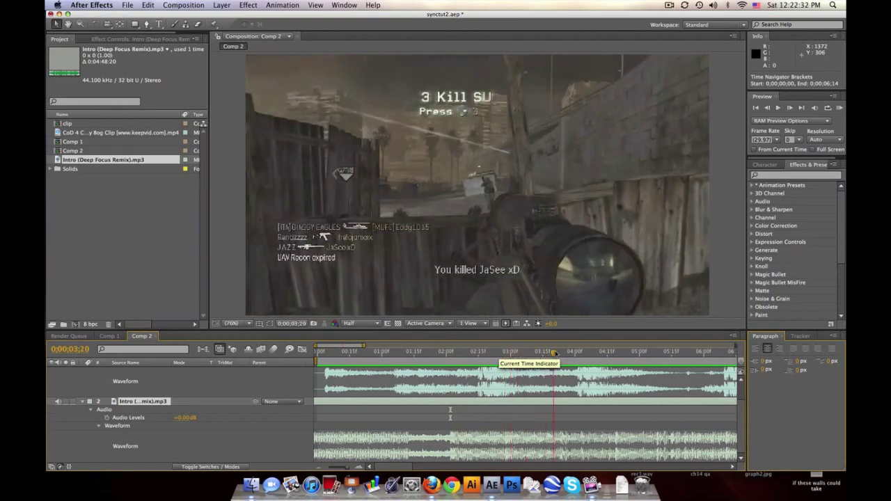
pyautogui.press('space')
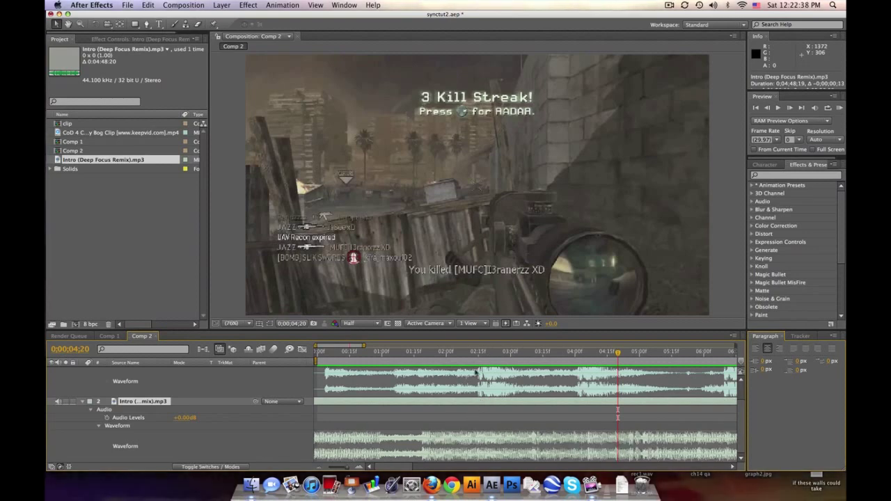
# RAM preview the composition to check the video against the repositioned music
pyautogui.moveTo(363, 346); pyautogui.dragTo(411, 344)
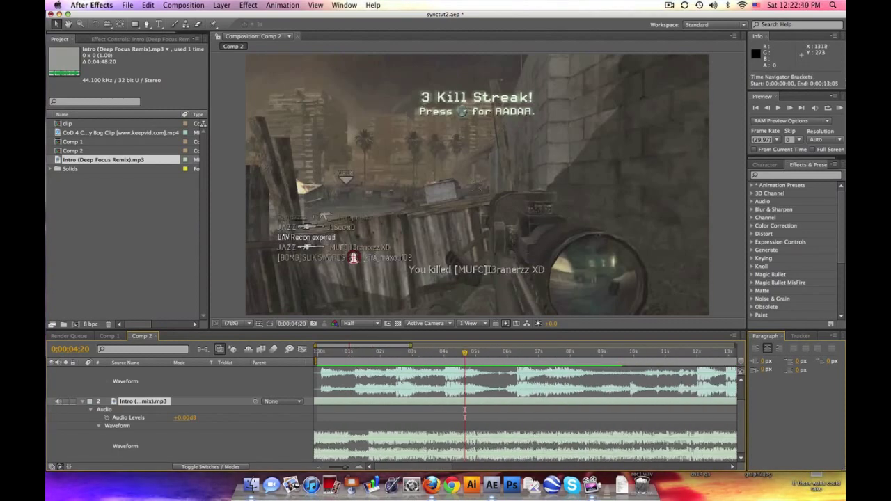
pyautogui.click(839, 108)
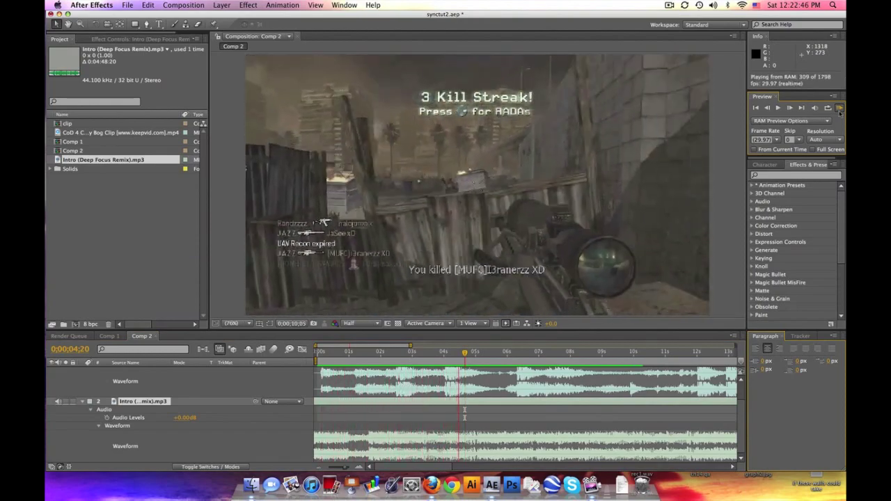
pyautogui.press('space')
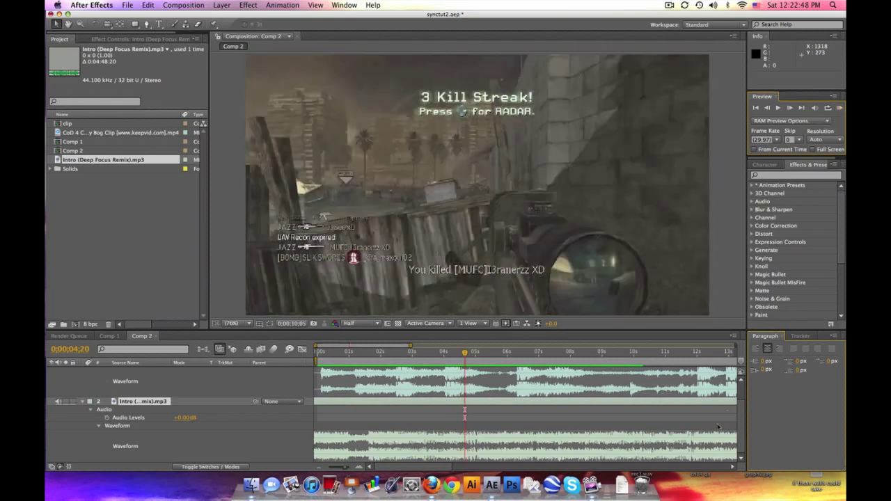
# Enable time remapping on the CoD 4 video layer
pyautogui.scroll(2, 247, 398)
pyautogui.click(143, 373)
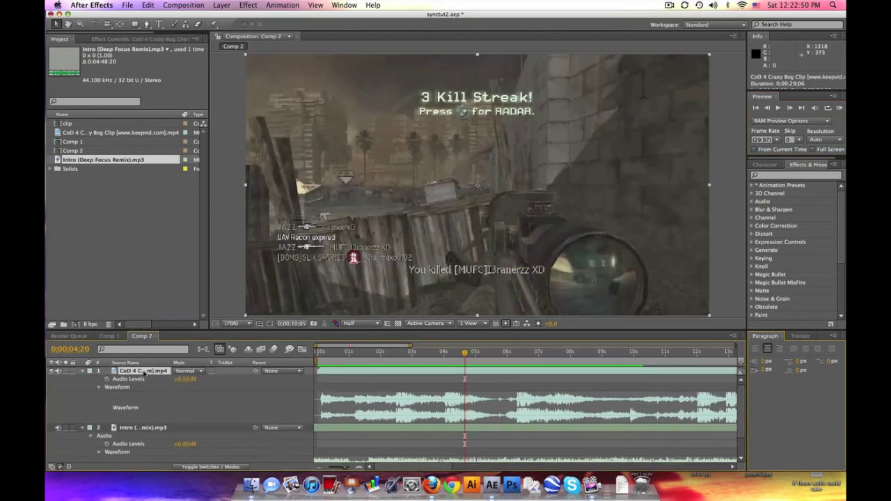
pyautogui.click(224, 5)
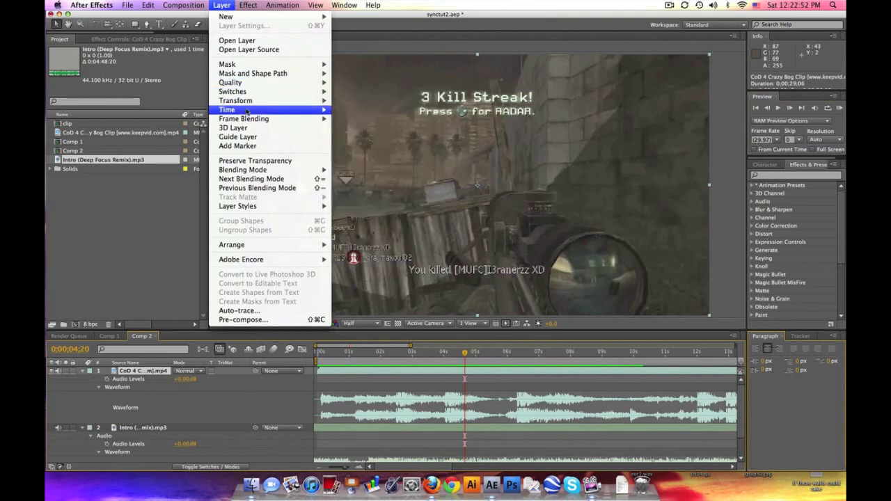
pyautogui.moveTo(326, 110)
pyautogui.click(352, 110)
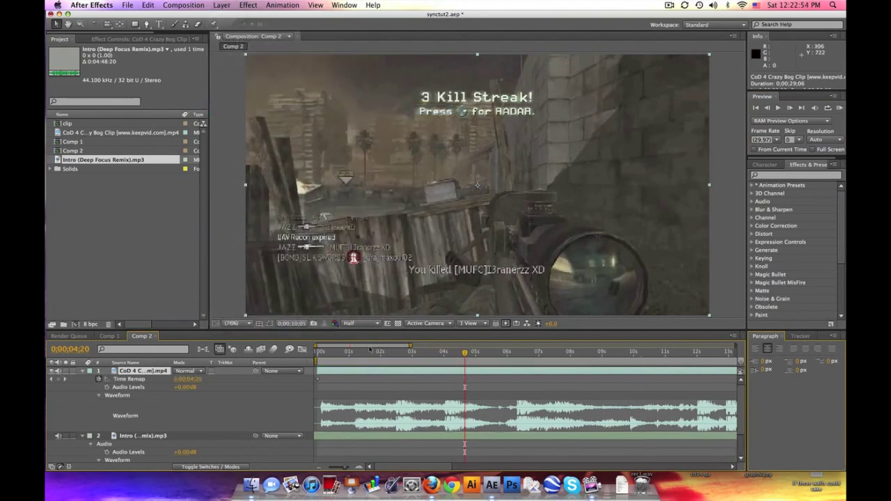
# Examine the Time Remap keyframes at the start and end of the video layer
pyautogui.moveTo(410, 346); pyautogui.dragTo(619, 347)
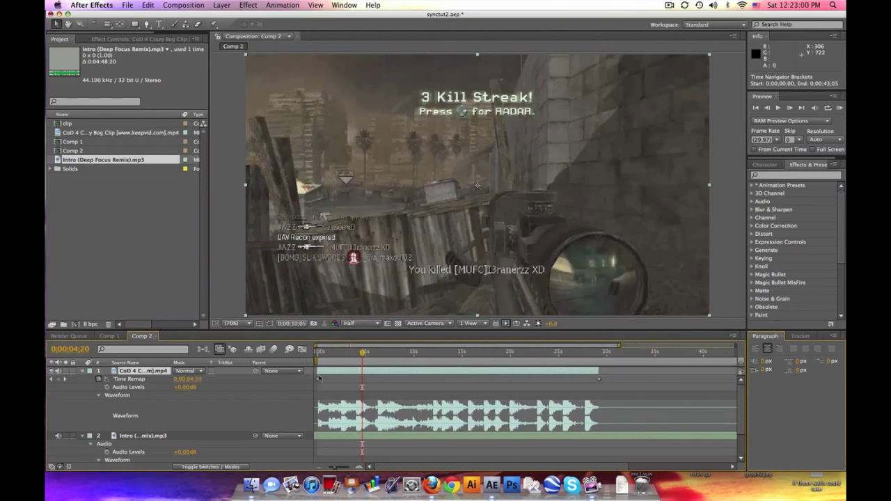
pyautogui.click(318, 380)
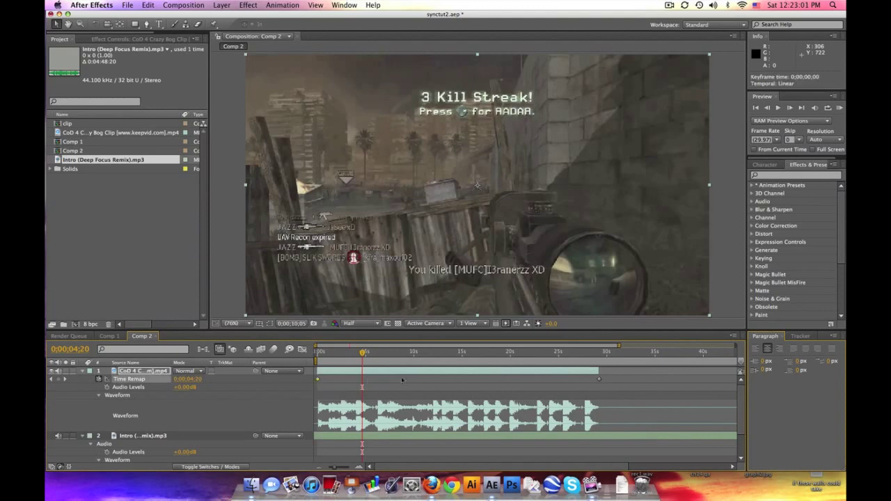
pyautogui.click(600, 380)
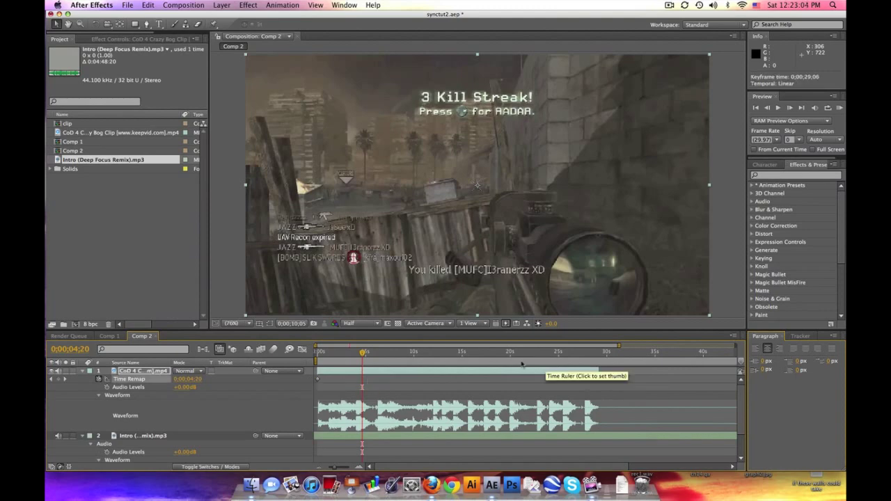
# Try a Time Remap keyframe at 0;00;14;00, move it to 0;00;08;05, and delete it
pyautogui.click(453, 354)
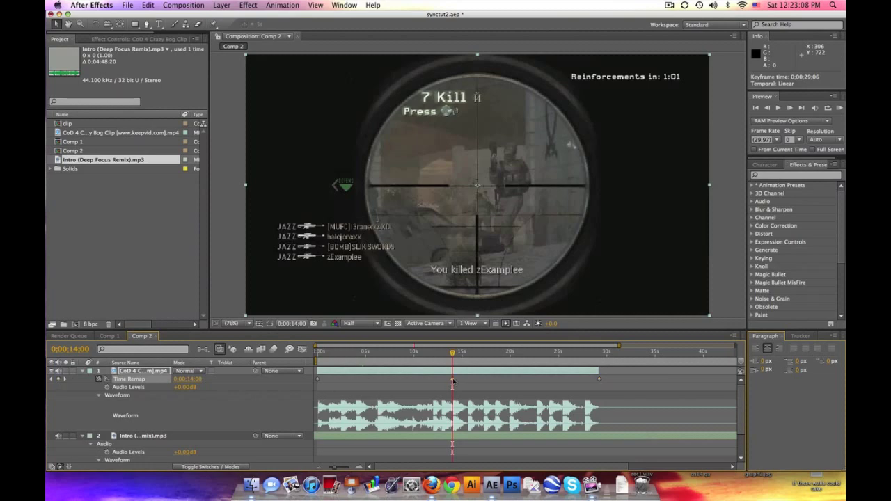
pyautogui.moveTo(453, 380); pyautogui.dragTo(396, 379)
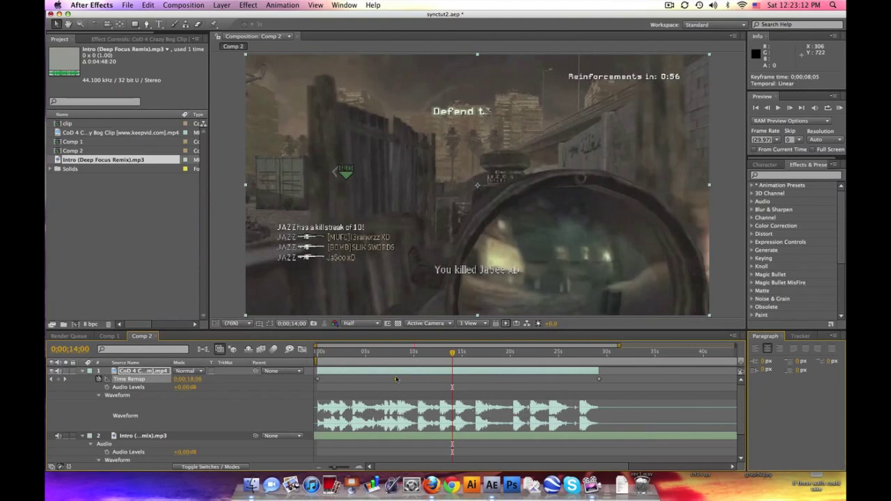
pyautogui.moveTo(397, 380)
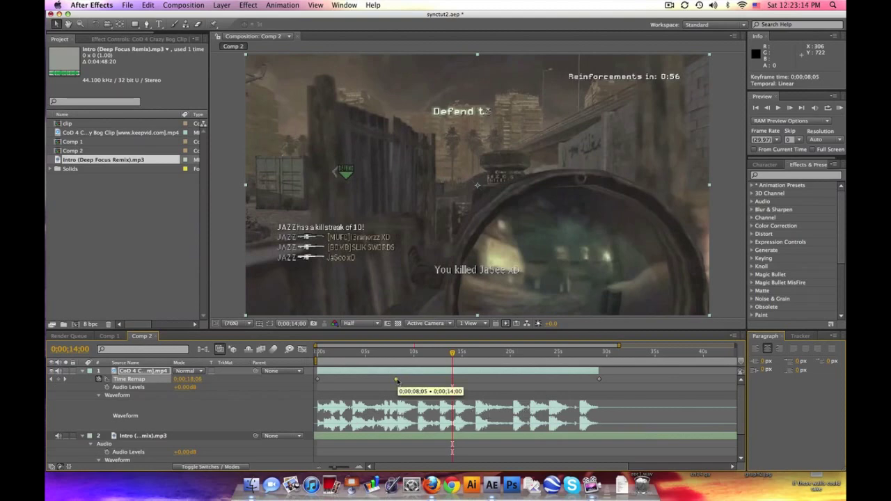
pyautogui.press('Delete')
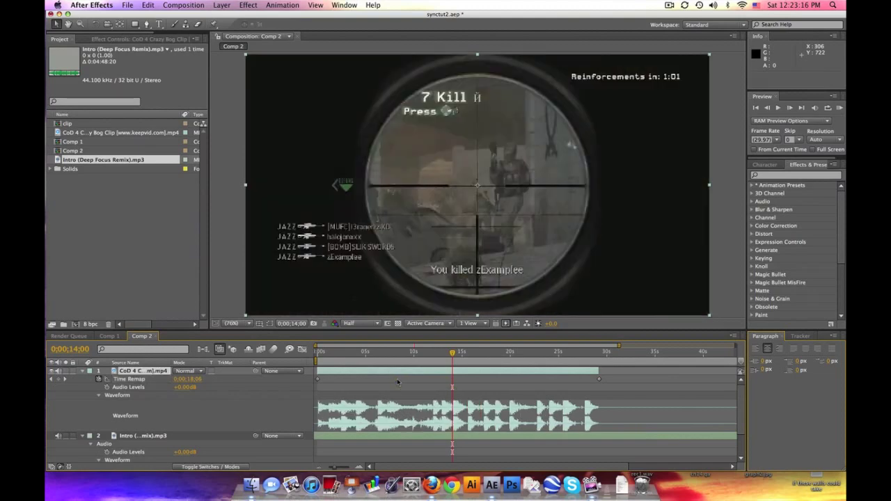
# Add Time Remap keyframes at 0;00;11;25 and 0;00;15;20, and shift both earlier so the first sits at 0;00;07;06
pyautogui.click(432, 353)
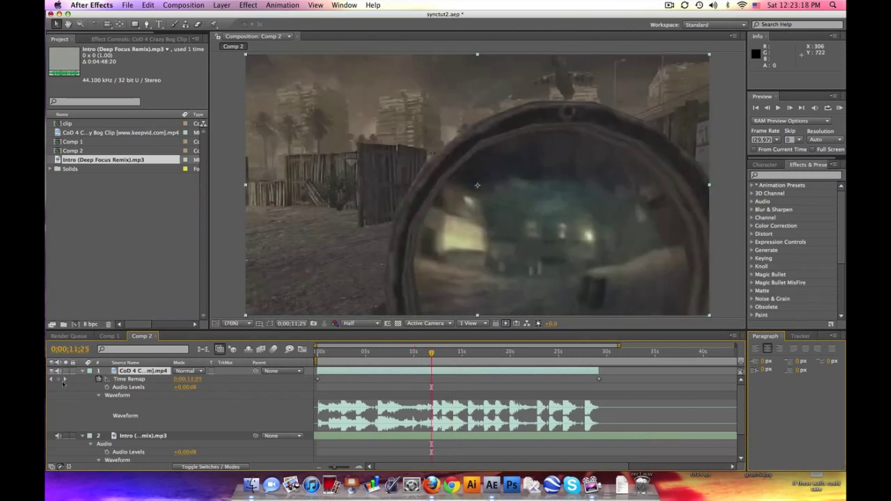
pyautogui.click(58, 379)
pyautogui.click(468, 353)
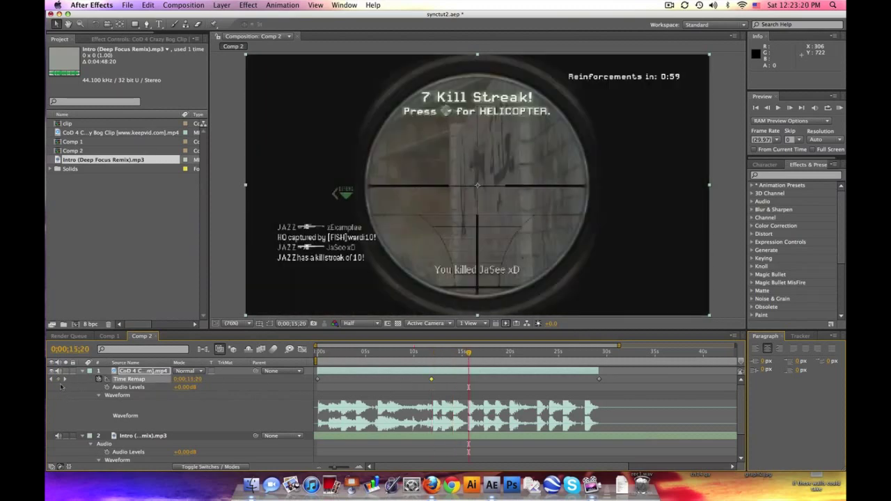
pyautogui.moveTo(493, 386); pyautogui.dragTo(387, 380)
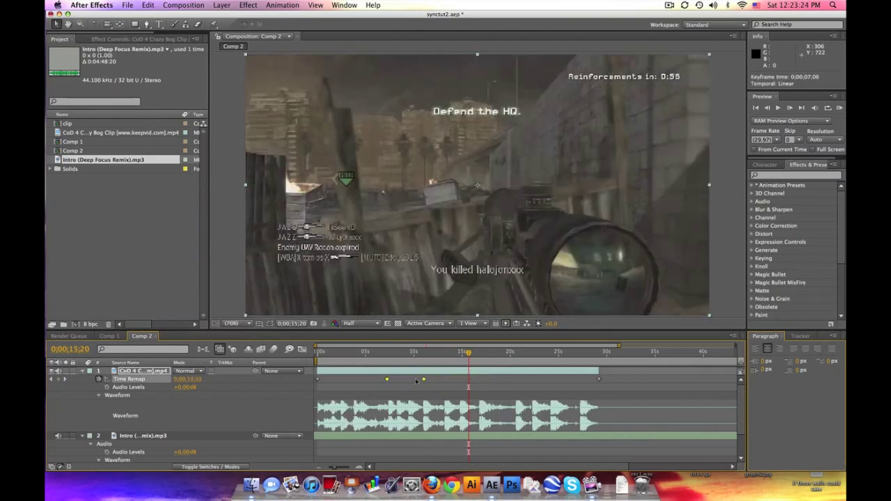
# Shift the pair of added Time Remap keyframes earlier so the first sits at 0;00;04;19, and delete both
pyautogui.moveTo(388, 382)
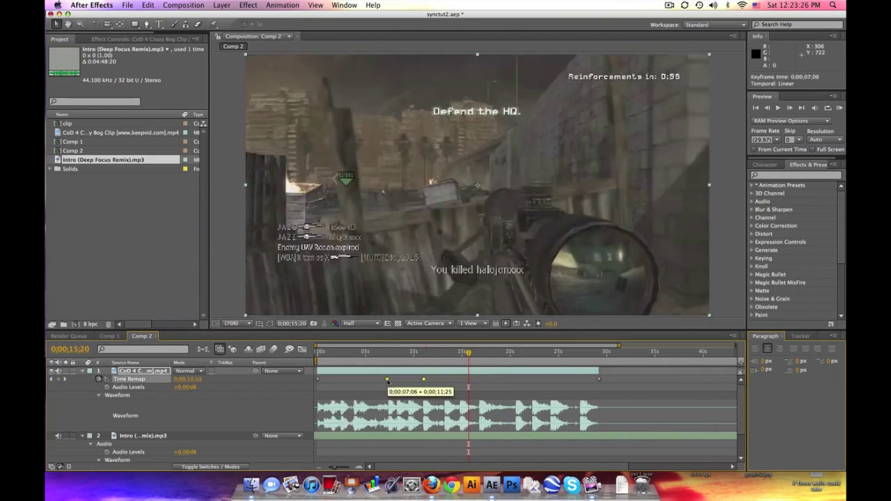
pyautogui.moveTo(388, 379); pyautogui.dragTo(362, 380)
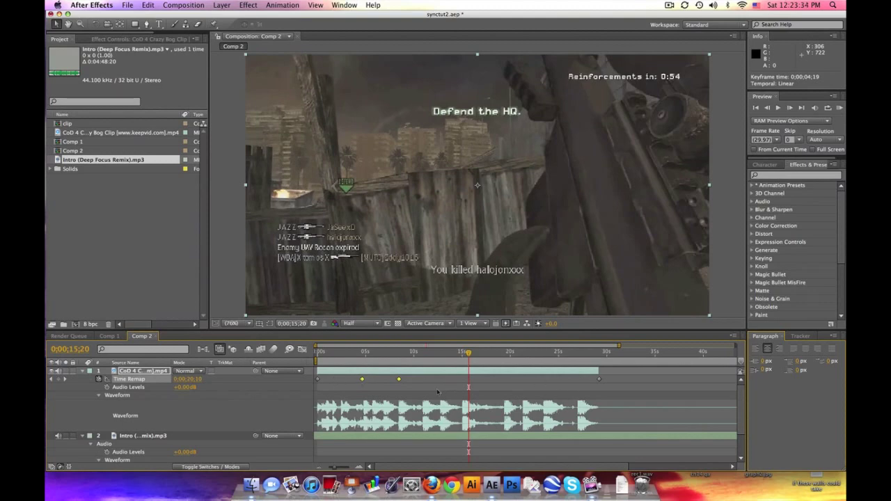
pyautogui.press('Delete')
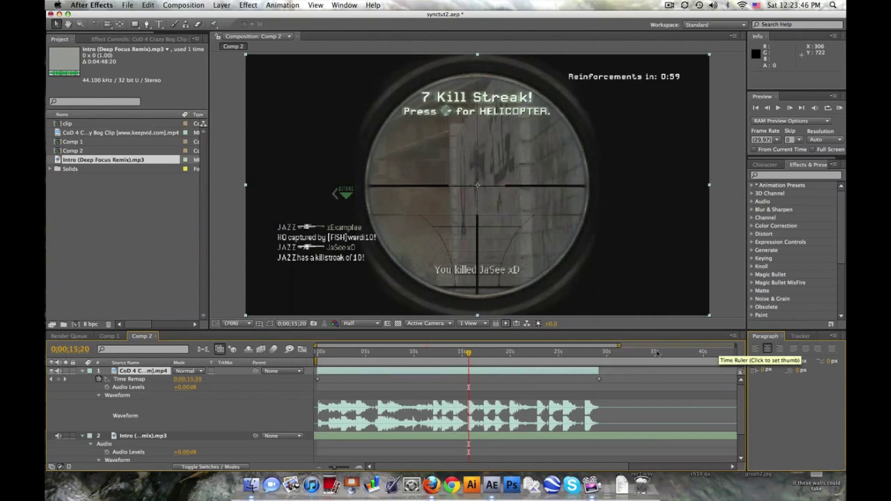
# Add Time Remap keyframes at the first kill, 0;00;02;15, and just before it at 0;00;02;06
pyautogui.moveTo(619, 346); pyautogui.dragTo(467, 346)
pyautogui.scroll(-3, 743, 425)
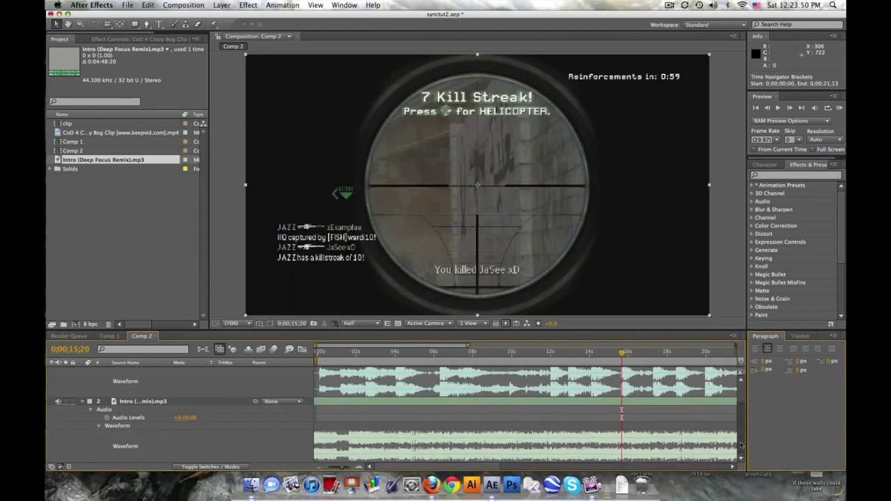
pyautogui.moveTo(468, 346); pyautogui.dragTo(414, 347)
pyautogui.scroll(3, 737, 425)
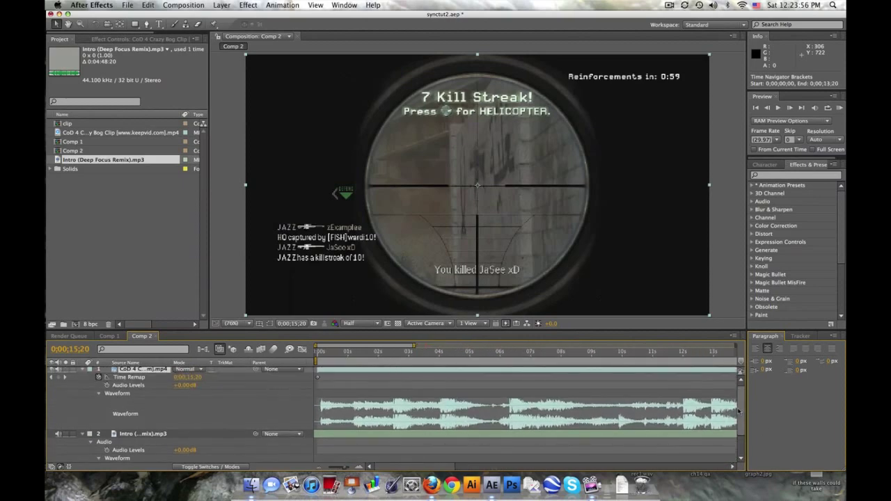
pyautogui.scroll(1, 736, 415)
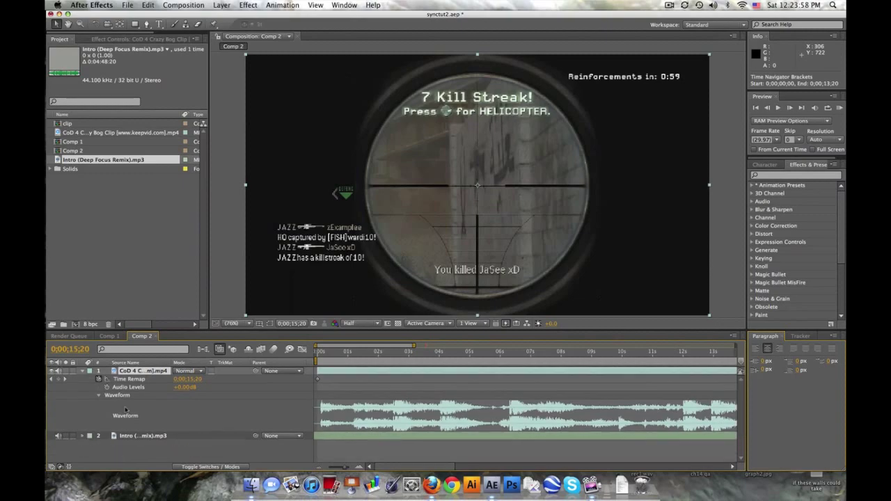
pyautogui.moveTo(386, 351); pyautogui.dragTo(394, 355)
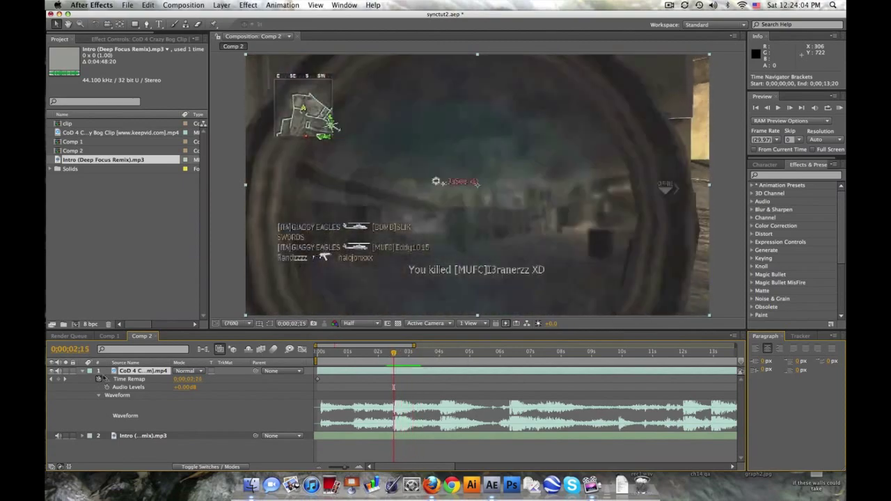
pyautogui.click(60, 380)
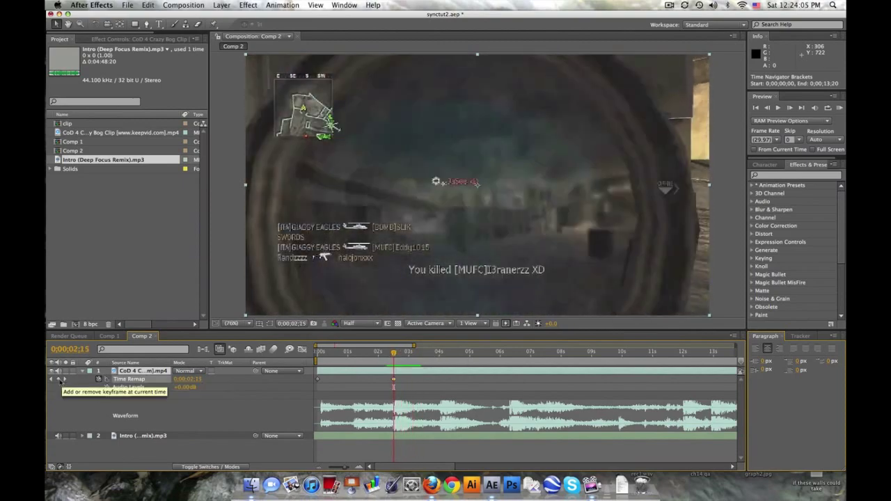
pyautogui.click(386, 353)
pyautogui.moveTo(386, 352); pyautogui.dragTo(384, 353)
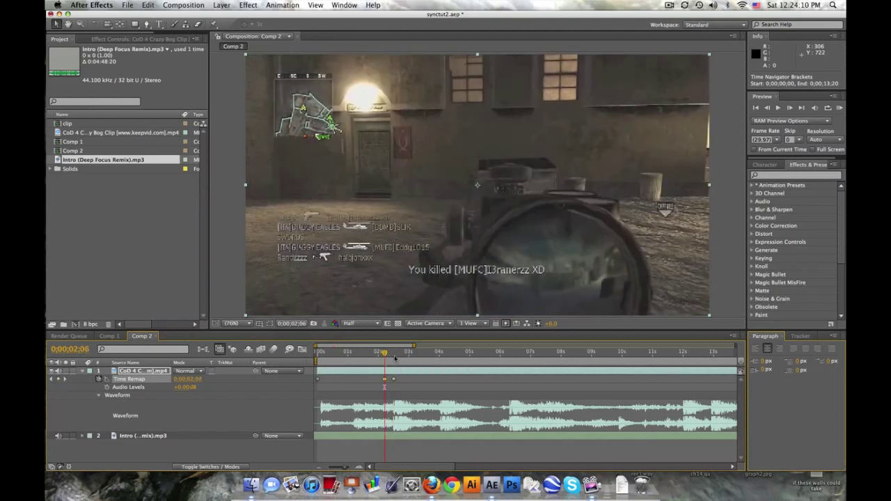
# Add Time Remap keyframes just after the first kill and around the second kill at 0;00;03;19, 0;00;04;01 and 0;00;04;11
pyautogui.moveTo(398, 356); pyautogui.dragTo(440, 356)
pyautogui.click(58, 379)
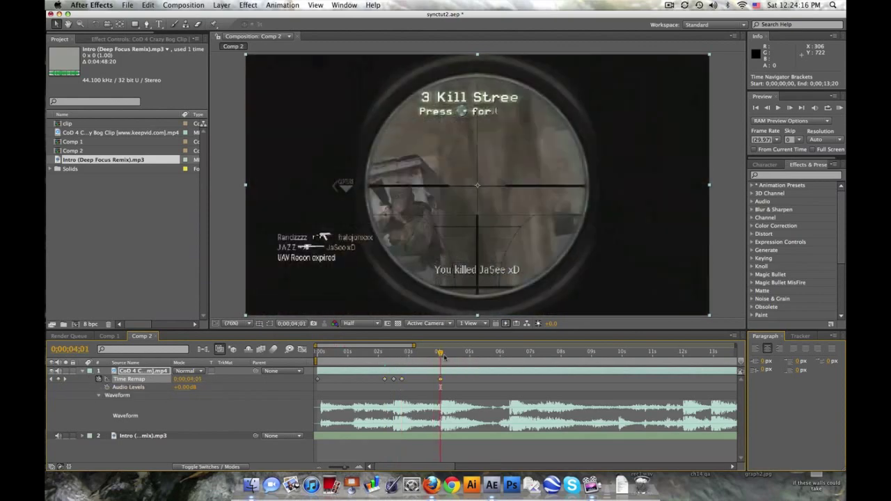
pyautogui.moveTo(443, 356); pyautogui.dragTo(428, 356)
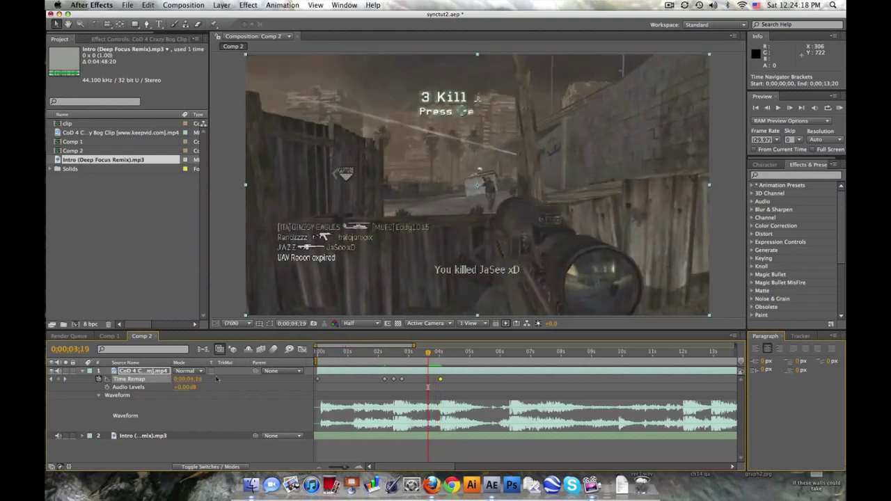
pyautogui.click(450, 355)
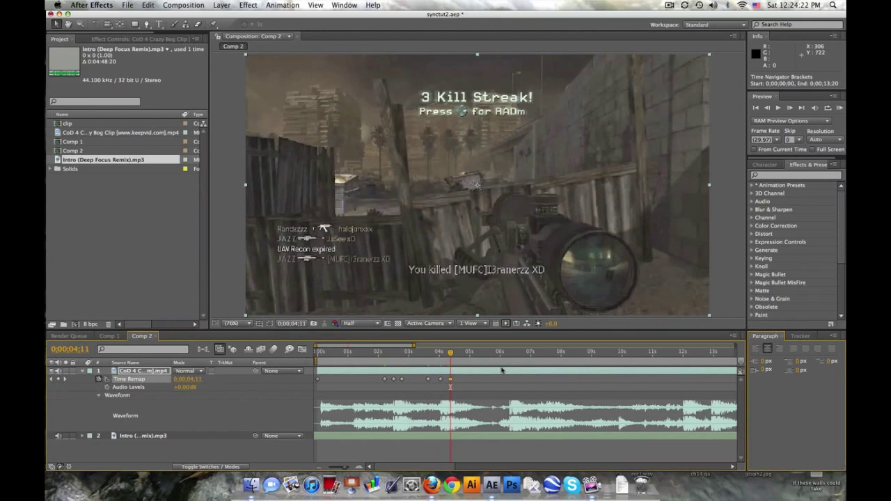
# Add Time Remap keyframes around the third kill at 0;00;06;02, 0;00;06;09 and 0;00;06;18
pyautogui.moveTo(501, 352); pyautogui.dragTo(509, 355)
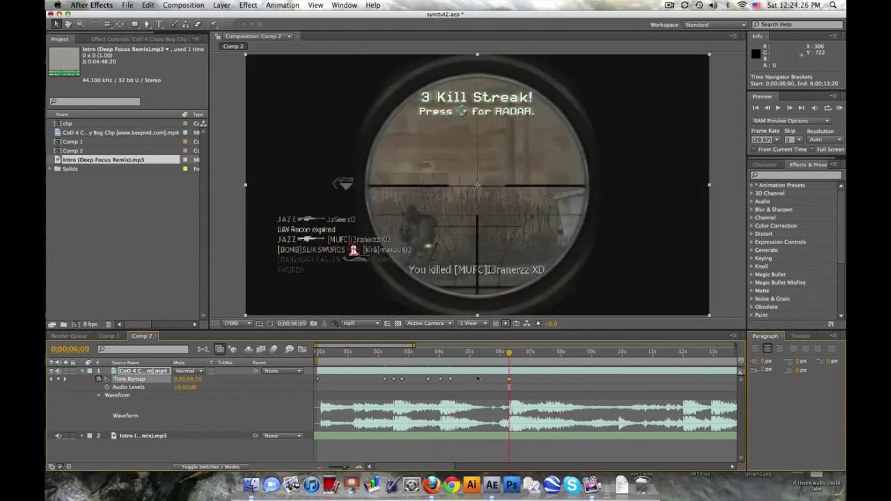
pyautogui.click(501, 355)
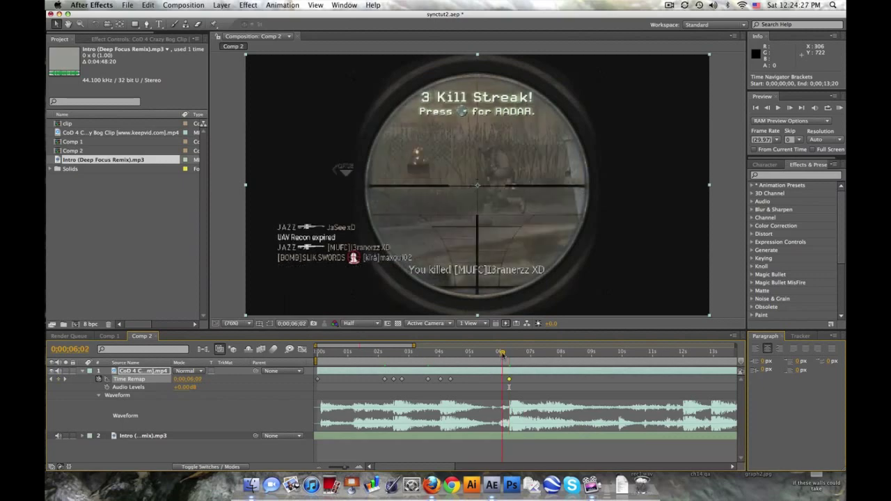
pyautogui.click(63, 380)
pyautogui.click(519, 355)
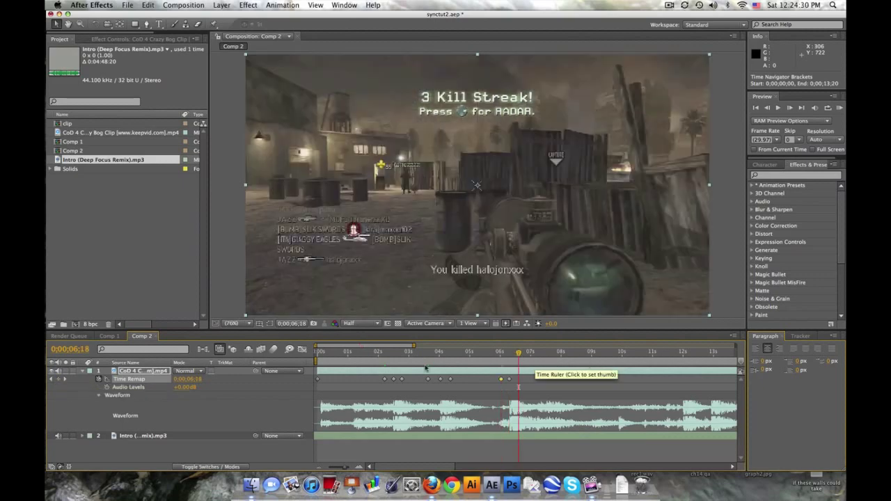
pyautogui.click(63, 380)
pyautogui.moveTo(463, 387); pyautogui.dragTo(417, 375)
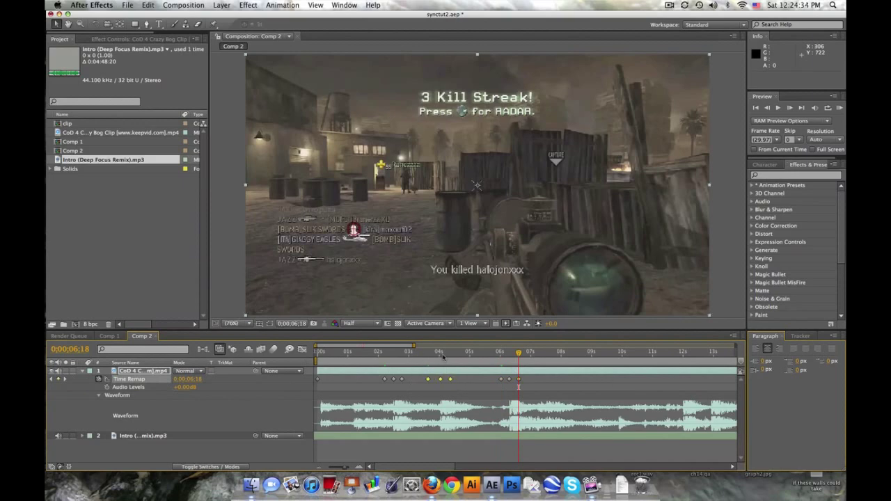
# Add Time Remap keyframes at the kill at 0;00;12;00, just before it, and just after it at 0;00;12;11
pyautogui.moveTo(550, 354); pyautogui.dragTo(683, 351)
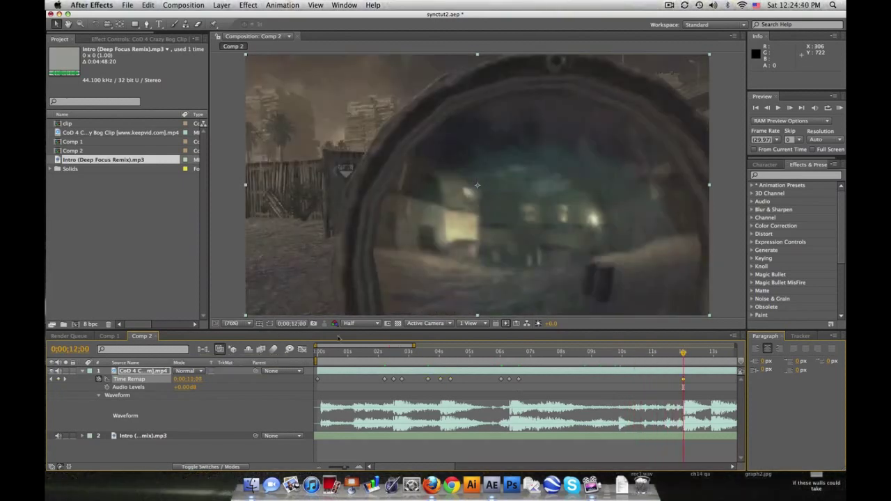
pyautogui.moveTo(348, 346); pyautogui.dragTo(464, 354)
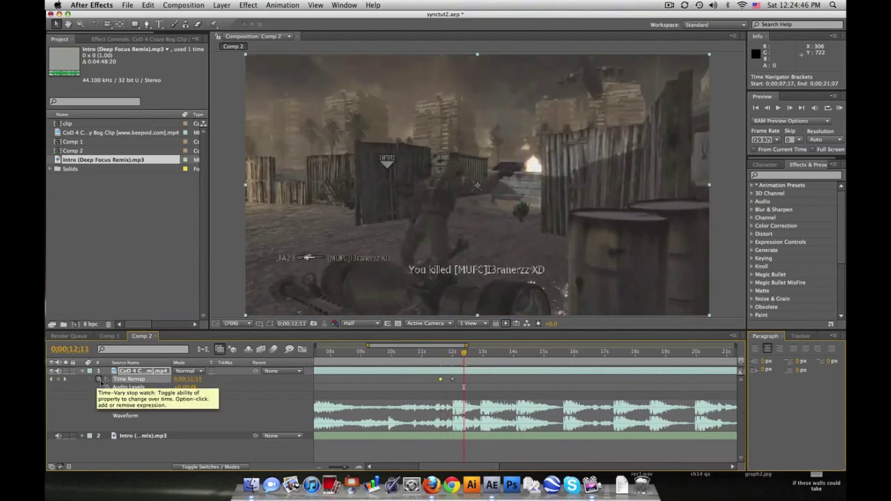
pyautogui.click(58, 380)
# Add Time Remap keyframes around the following kill at 0;00;12;20, 0;00;12;29 and 0;00;13;10
pyautogui.click(481, 353)
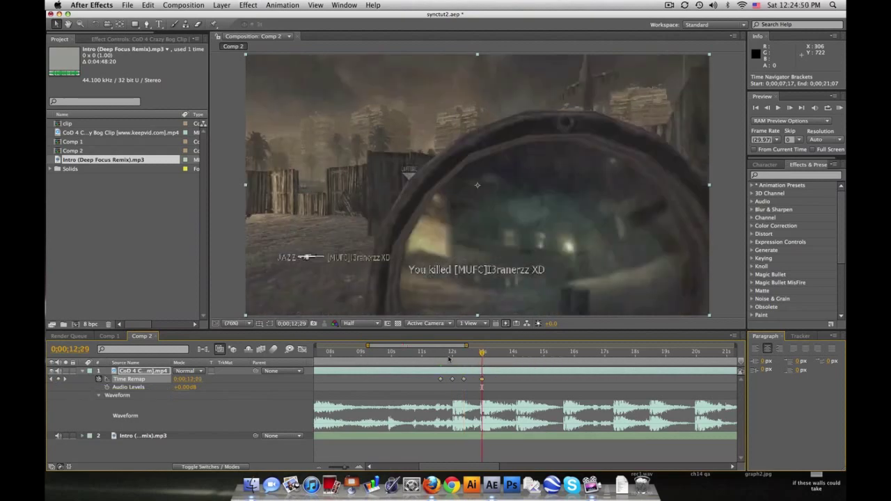
pyautogui.moveTo(481, 353); pyautogui.dragTo(473, 353)
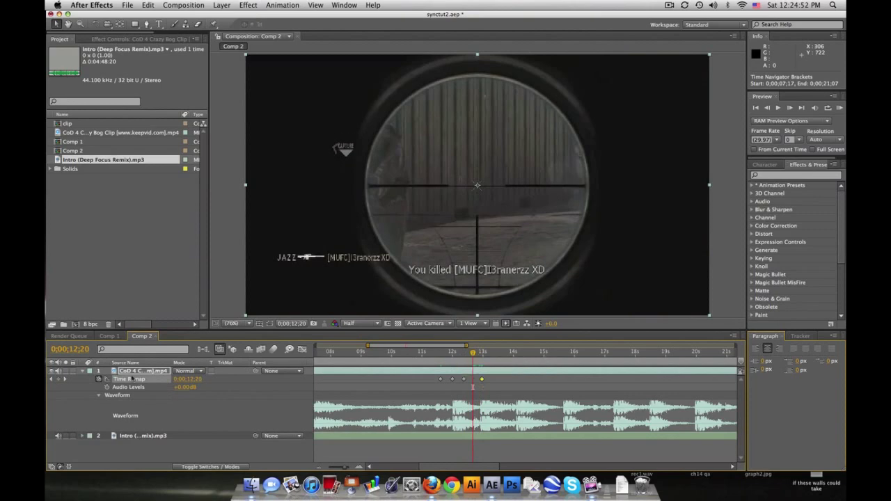
pyautogui.click(58, 381)
pyautogui.click(493, 353)
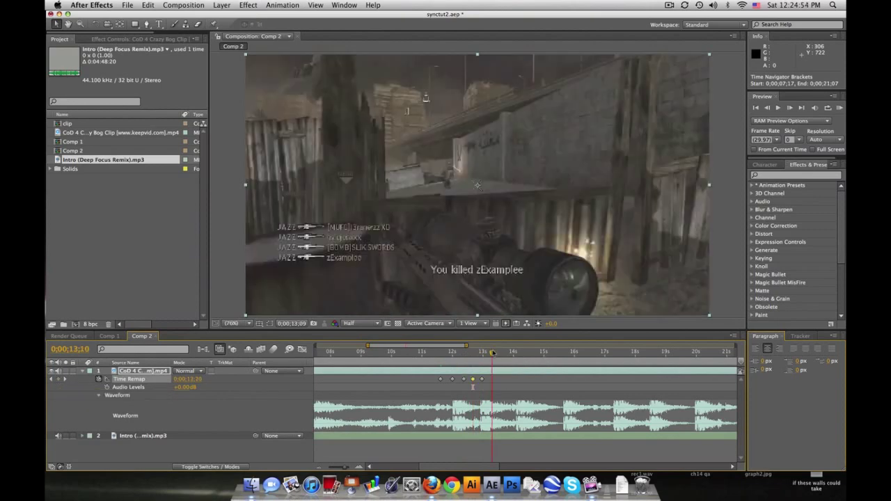
pyautogui.click(532, 363)
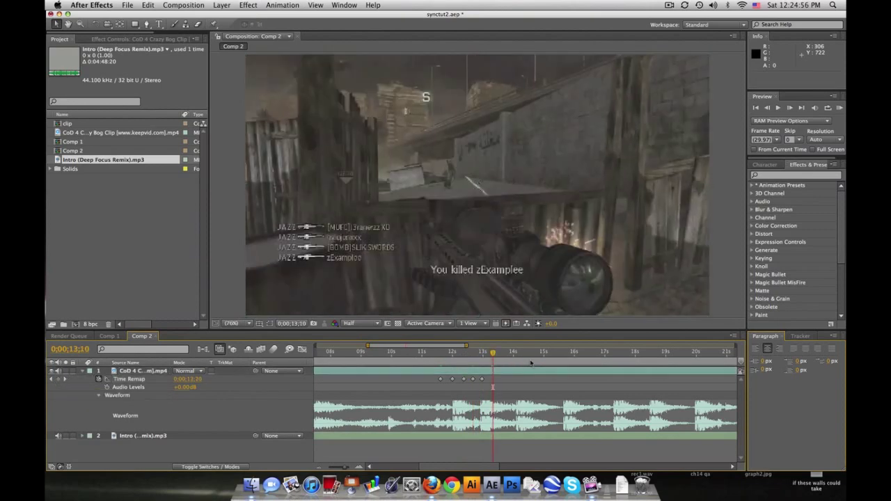
pyautogui.click(59, 380)
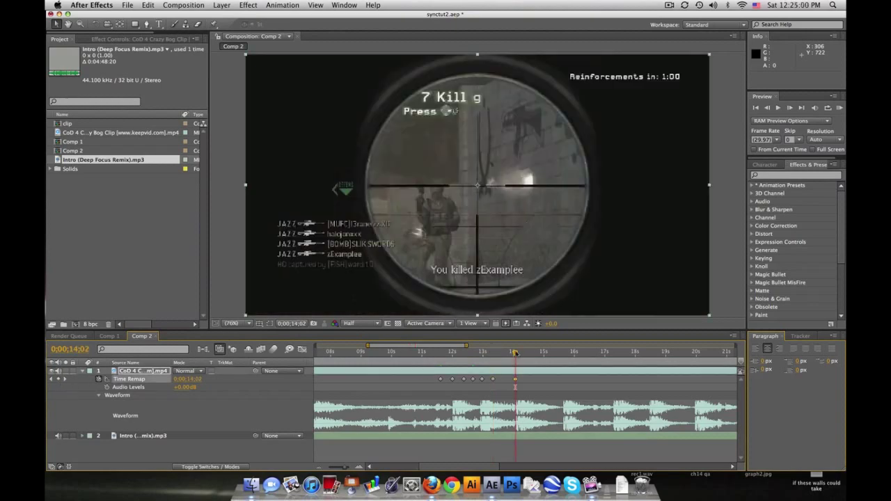
# Add Time Remap keyframes at 0;00;13;23, 0;00;14;02 and 0;00;14;12, and around every remaining kill up to 0;00;28;02
pyautogui.moveTo(517, 354); pyautogui.dragTo(507, 354)
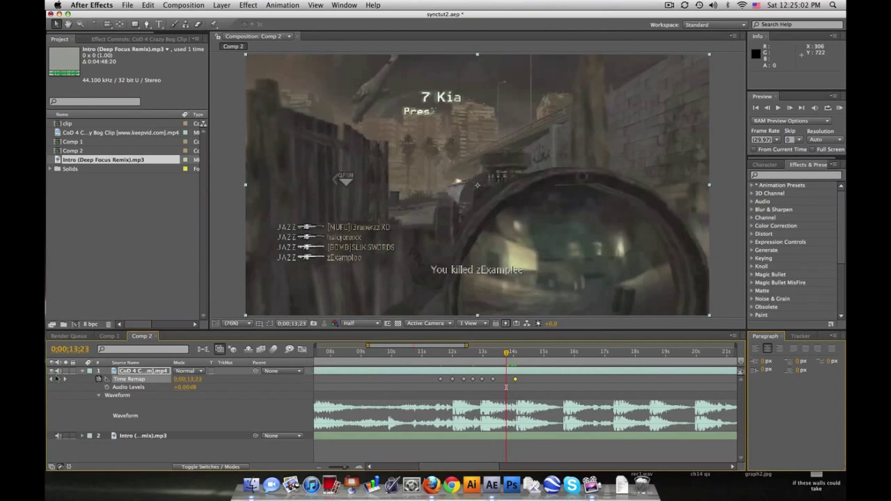
pyautogui.click(526, 353)
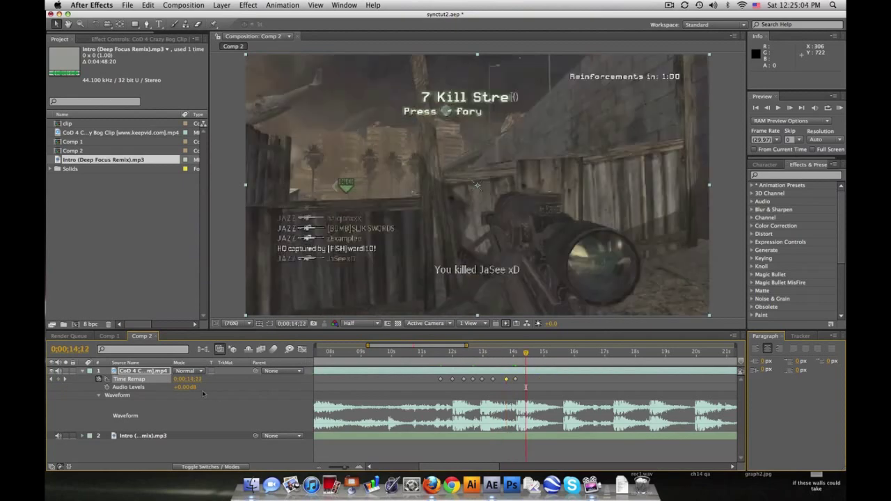
pyautogui.moveTo(414, 348); pyautogui.dragTo(448, 347)
pyautogui.click(415, 354)
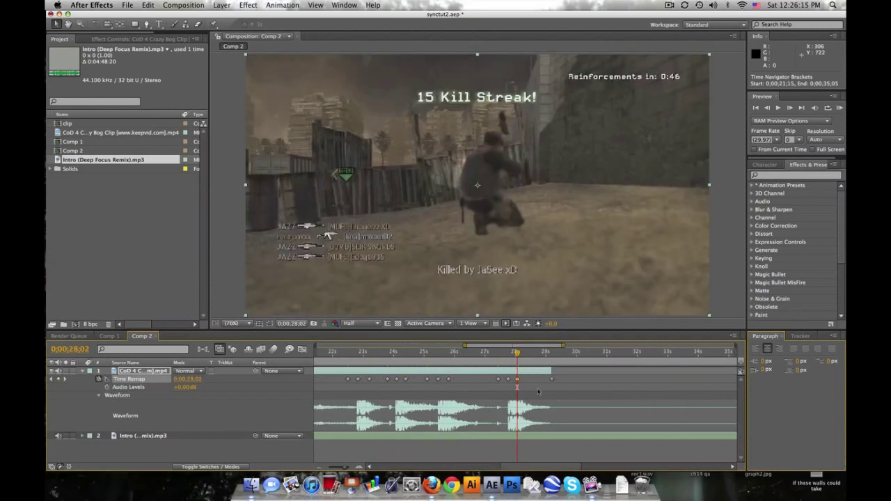
pyautogui.click(545, 391)
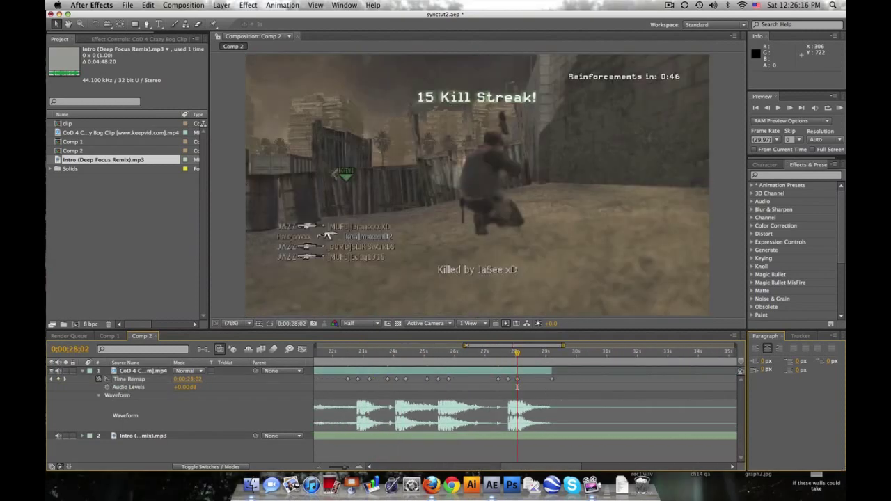
# Reveal the song layer's audio waveform and compare its beats with the kill peaks in the clip's first seconds
pyautogui.moveTo(465, 346); pyautogui.dragTo(317, 347)
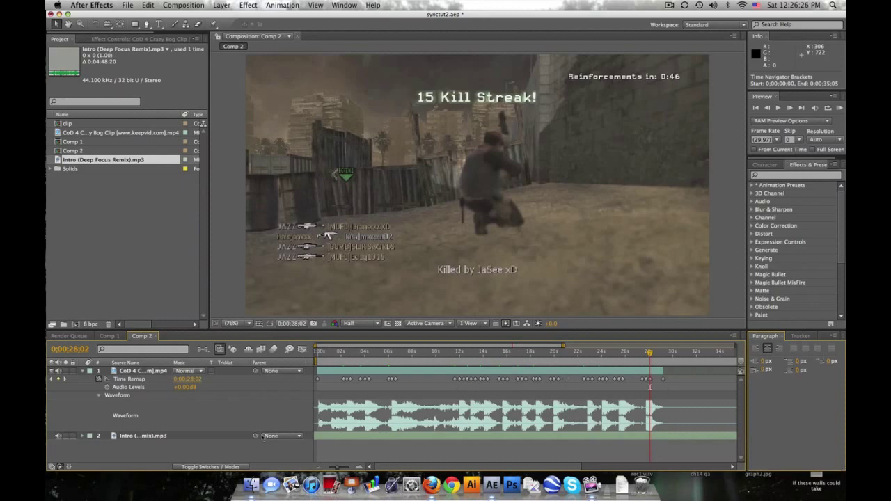
pyautogui.keyDown('alt'); pyautogui.click(82, 436); pyautogui.keyUp('alt')
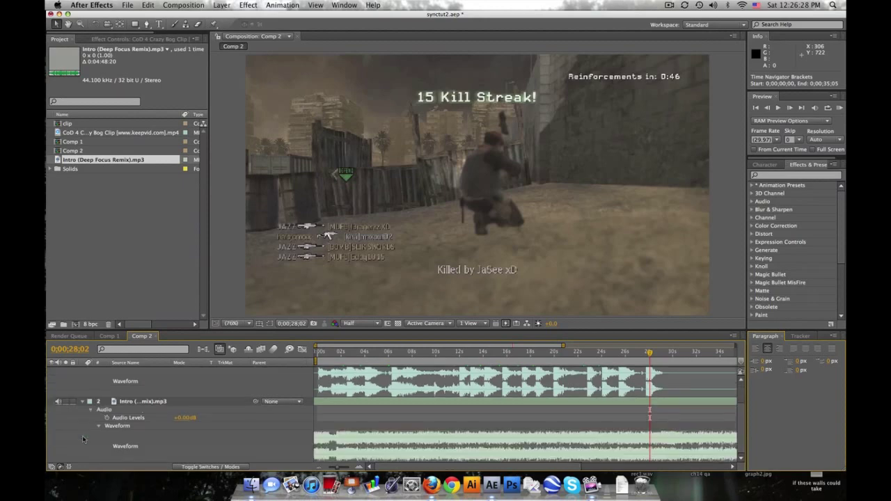
pyautogui.moveTo(562, 345); pyautogui.dragTo(367, 346)
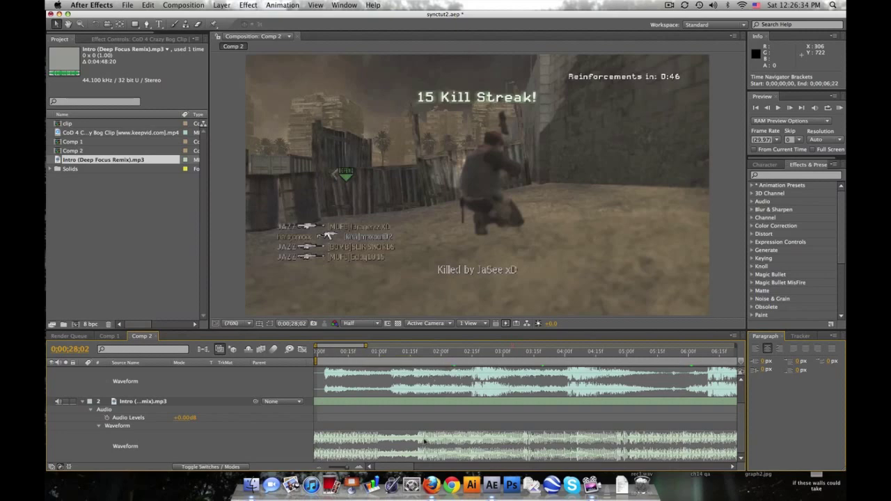
pyautogui.moveTo(419, 354); pyautogui.dragTo(576, 356)
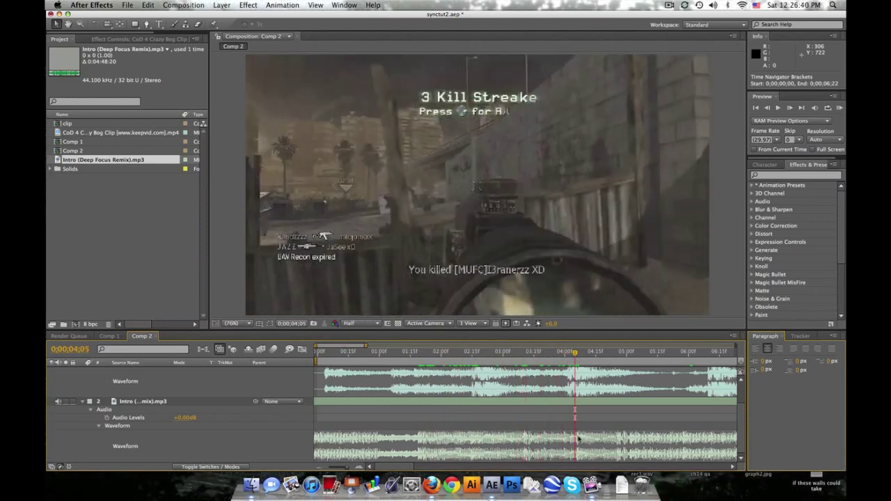
pyautogui.scroll(3, 744, 411)
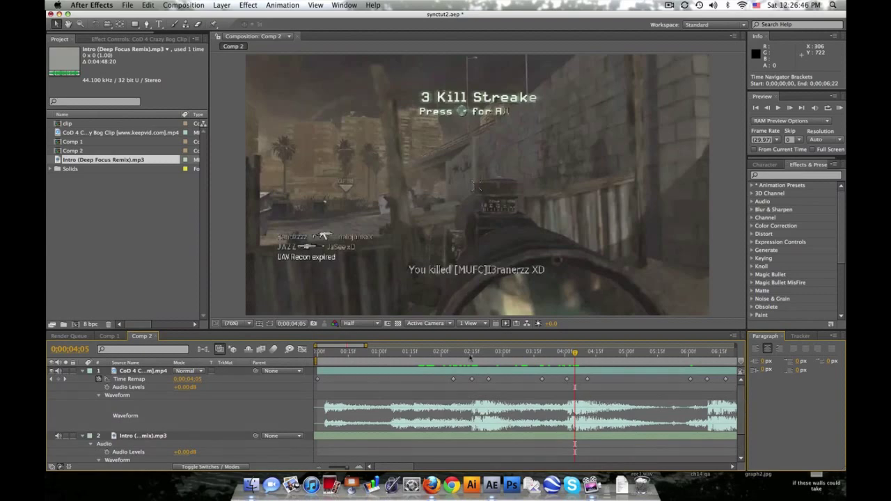
# Extend the end of the video layer to a duration of 0;00;35;28
pyautogui.moveTo(366, 346); pyautogui.dragTo(592, 346)
pyautogui.moveTo(641, 387); pyautogui.dragTo(354, 377)
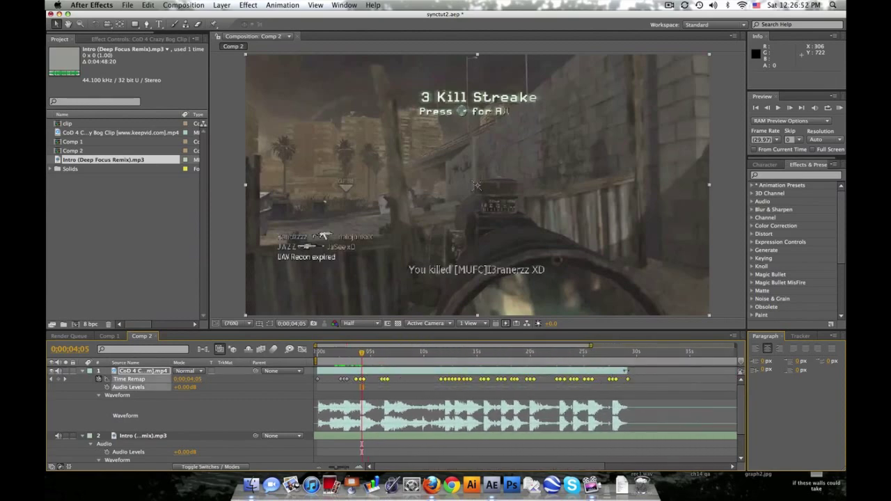
pyautogui.moveTo(626, 370); pyautogui.dragTo(695, 371)
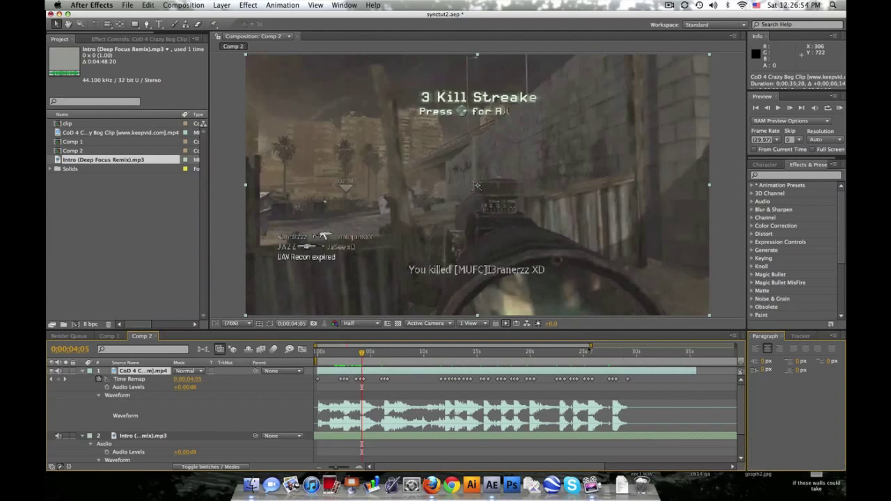
# Shift the Time Remap keyframes from the second kill onward so that kill's middle keyframe sits on the beat at 0;00;04;05
pyautogui.moveTo(591, 346); pyautogui.dragTo(627, 347)
pyautogui.moveTo(620, 392); pyautogui.dragTo(349, 377)
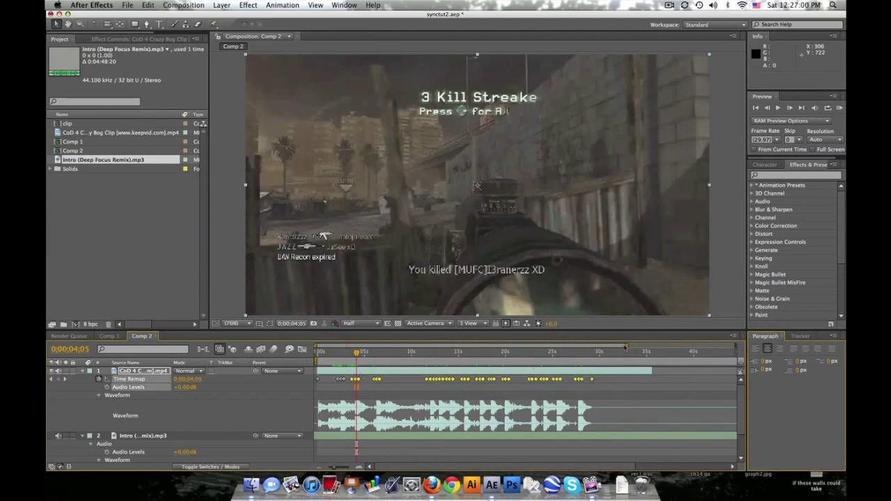
pyautogui.moveTo(625, 347); pyautogui.dragTo(374, 347)
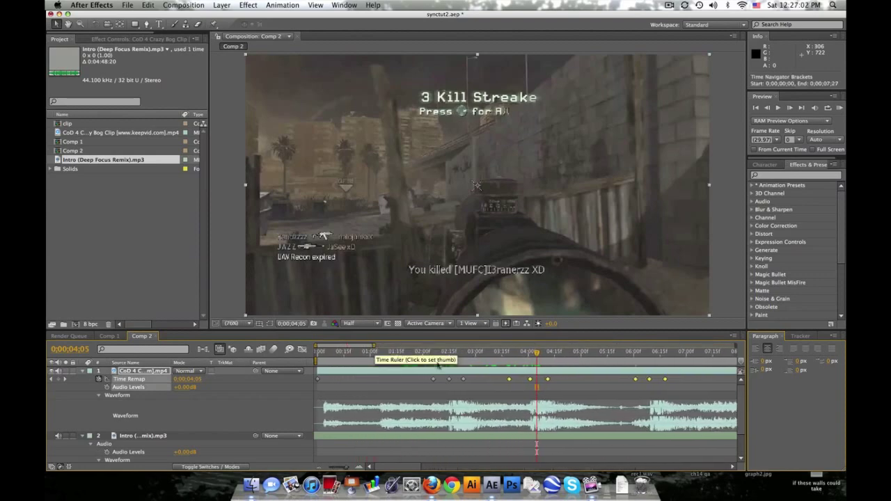
pyautogui.moveTo(531, 380); pyautogui.dragTo(537, 379)
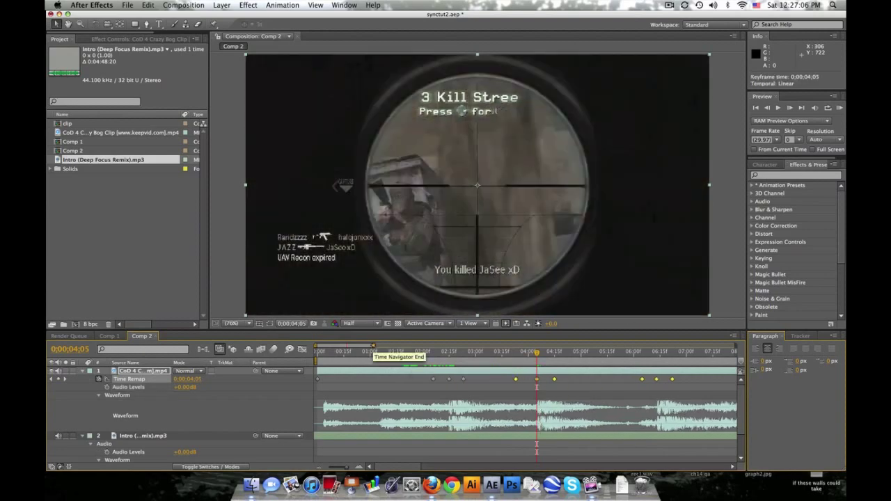
# Shift the Time Remap keyframes from the third kill onward so that kill's middle keyframe sits on the beat at 0;00;05;27
pyautogui.moveTo(375, 346); pyautogui.dragTo(576, 346)
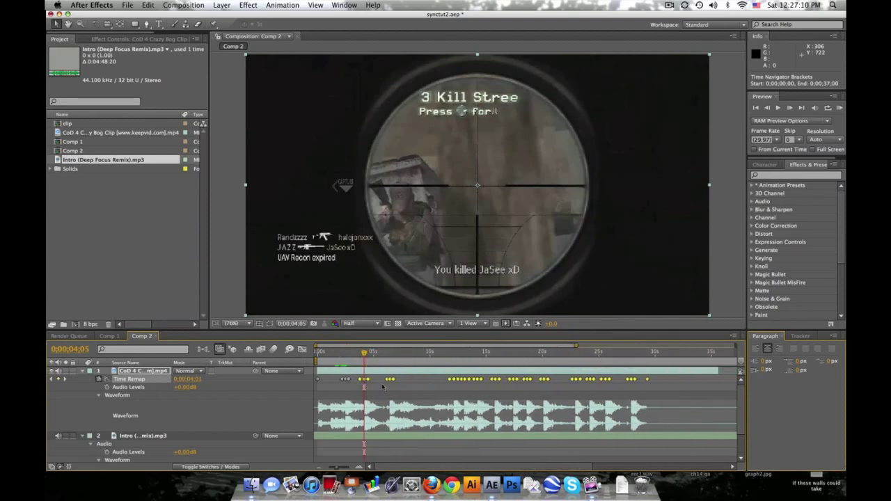
pyautogui.moveTo(383, 386); pyautogui.dragTo(661, 382)
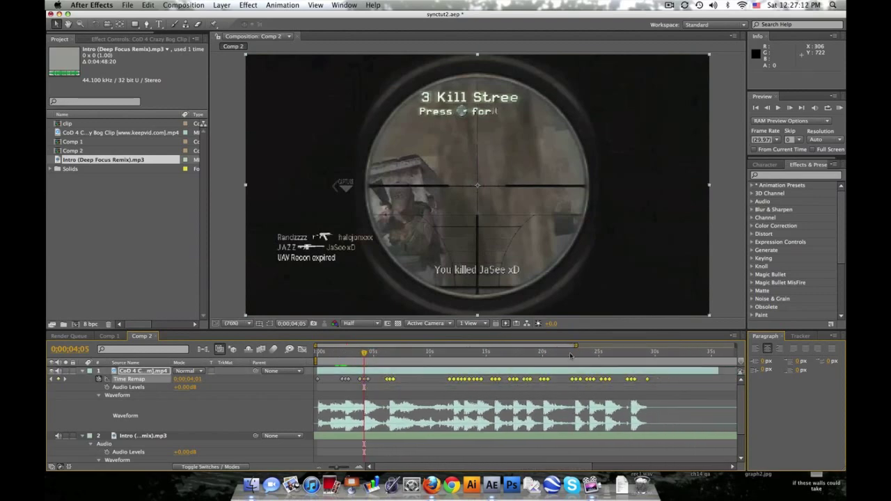
pyautogui.moveTo(576, 346); pyautogui.dragTo(397, 346)
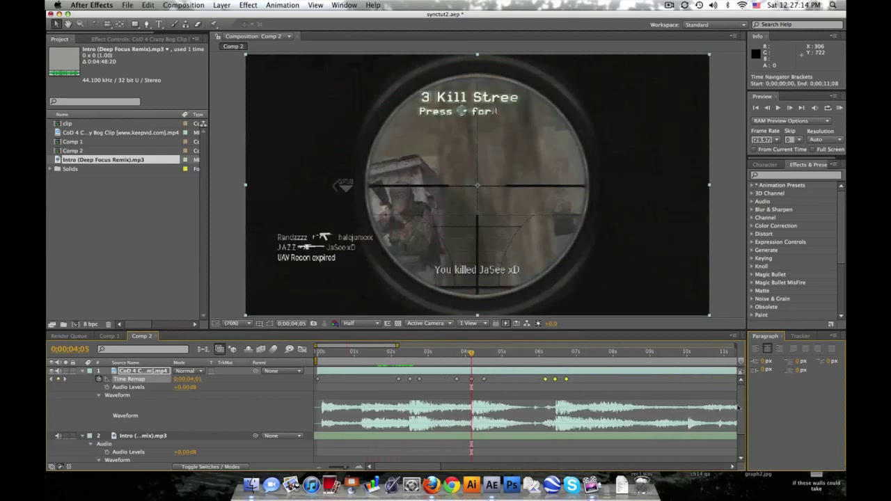
pyautogui.scroll(-3, 743, 413)
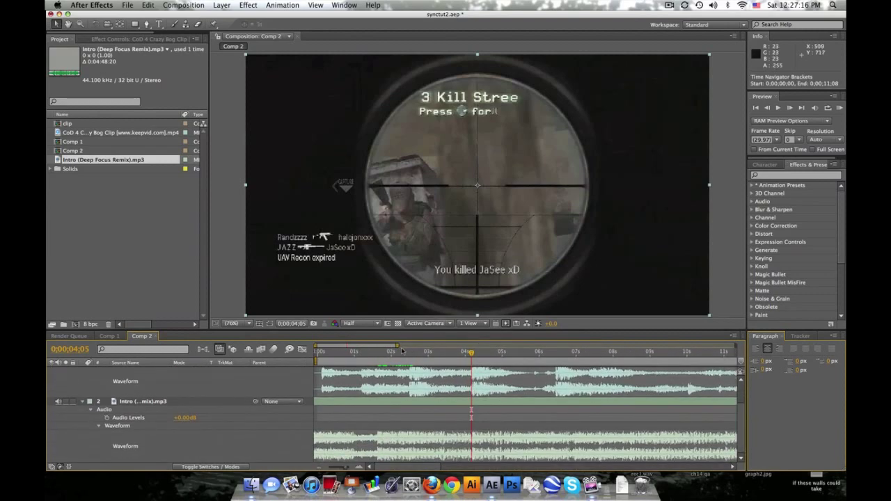
pyautogui.moveTo(396, 345); pyautogui.dragTo(366, 346)
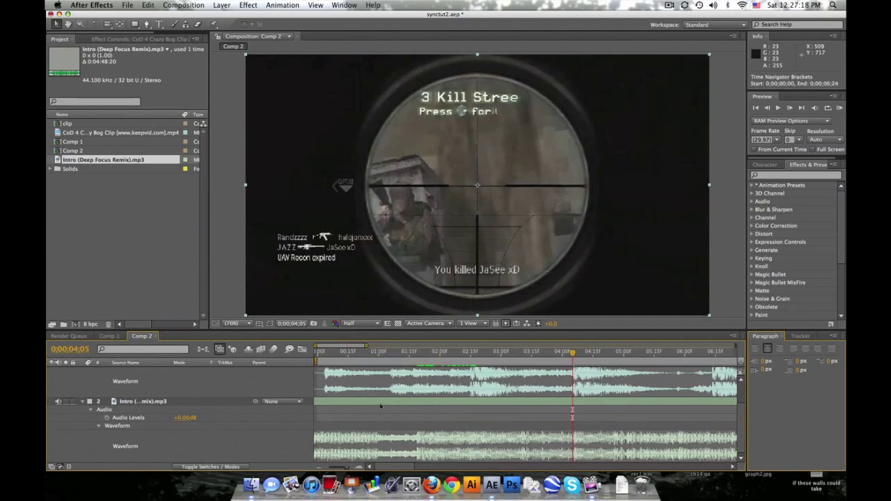
pyautogui.hscroll(3, 390, 454)
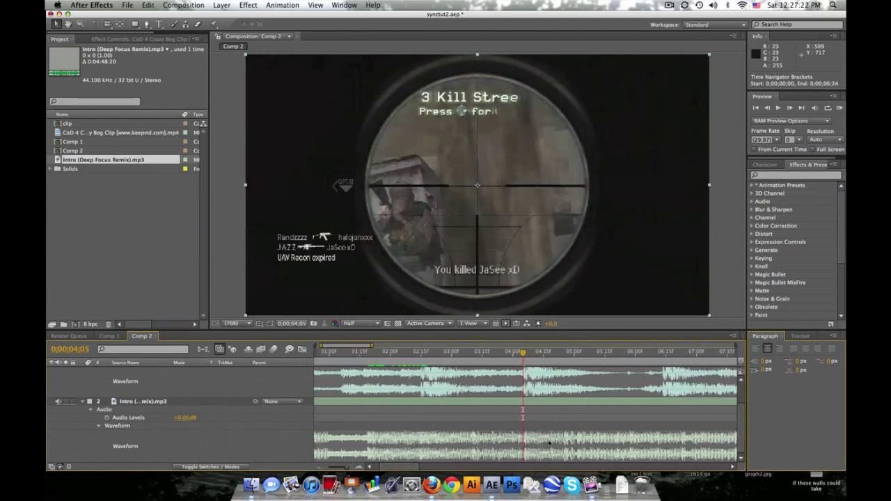
pyautogui.click(630, 353)
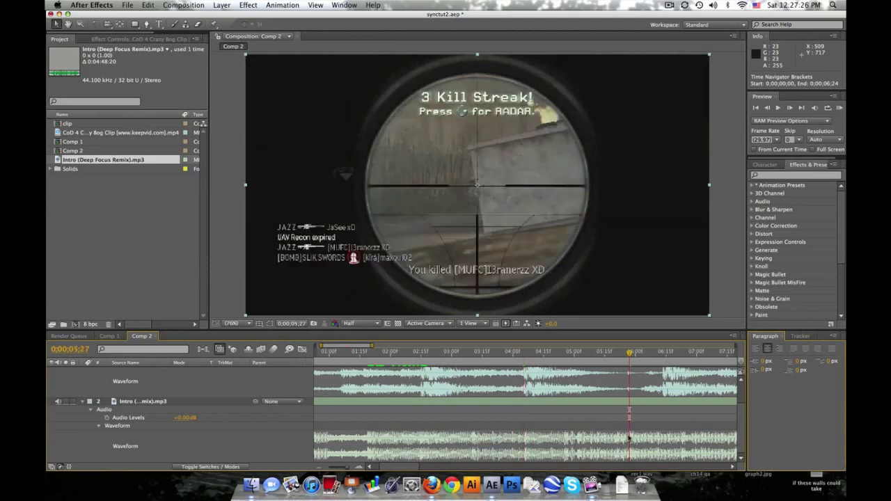
pyautogui.scroll(2, 695, 395)
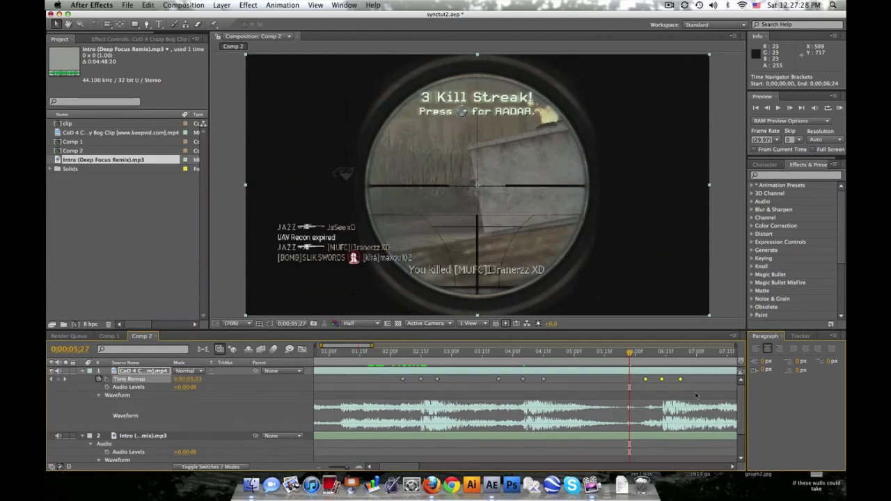
pyautogui.moveTo(663, 380); pyautogui.dragTo(630, 383)
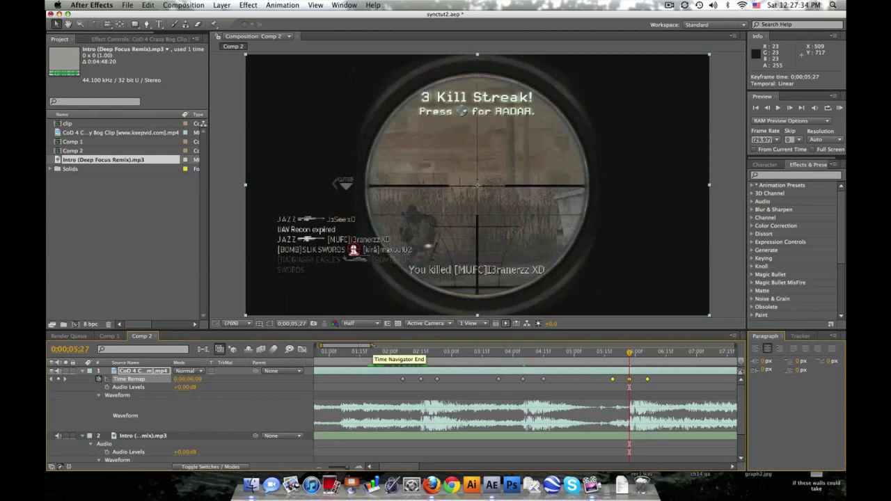
# Shift the Time Remap keyframes from the fourth kill onward so that kill's middle keyframe sits on the beat at 0;00;07;18
pyautogui.moveTo(372, 346); pyautogui.dragTo(654, 346)
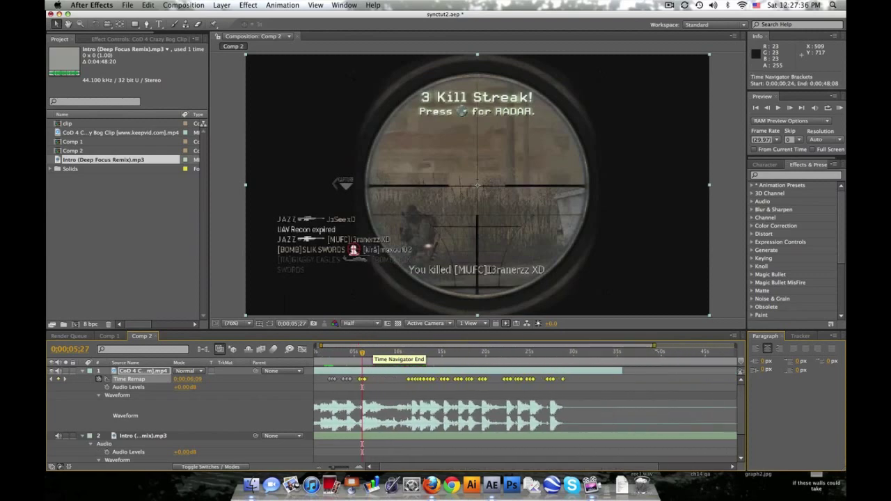
pyautogui.moveTo(399, 384); pyautogui.dragTo(584, 380)
pyautogui.moveTo(655, 346); pyautogui.dragTo(380, 346)
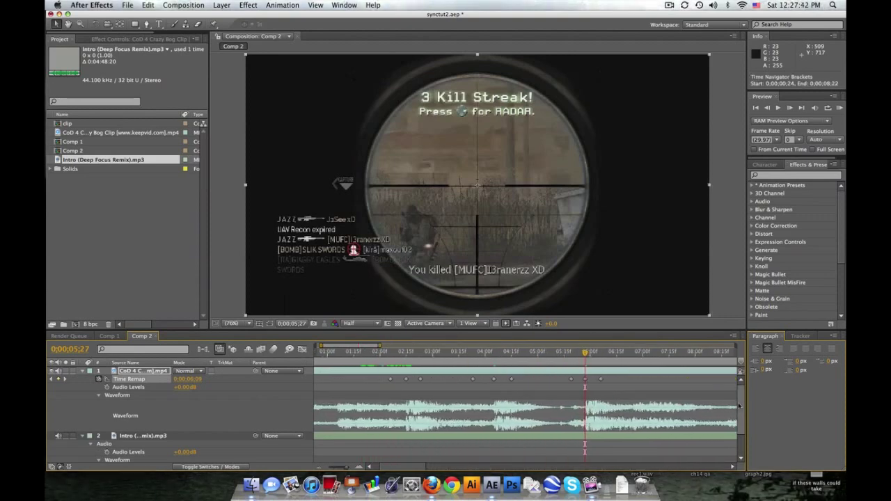
pyautogui.scroll(-2, 739, 406)
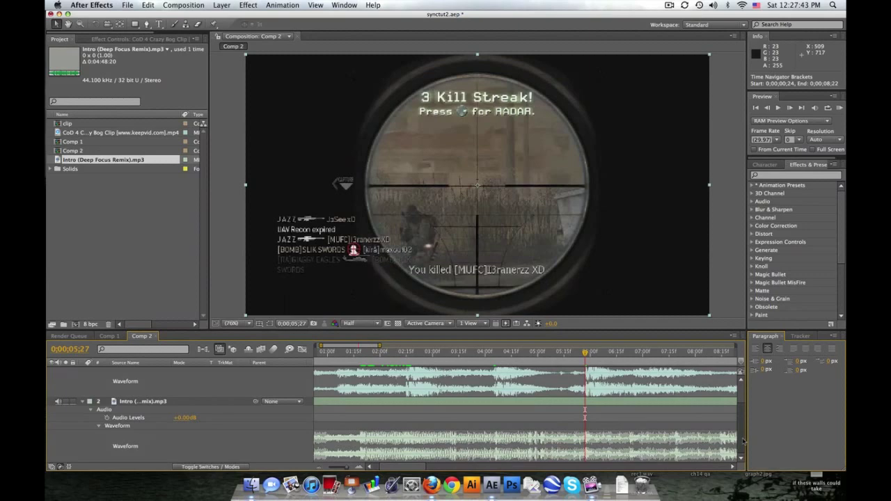
pyautogui.click(674, 354)
pyautogui.scroll(1, 740, 416)
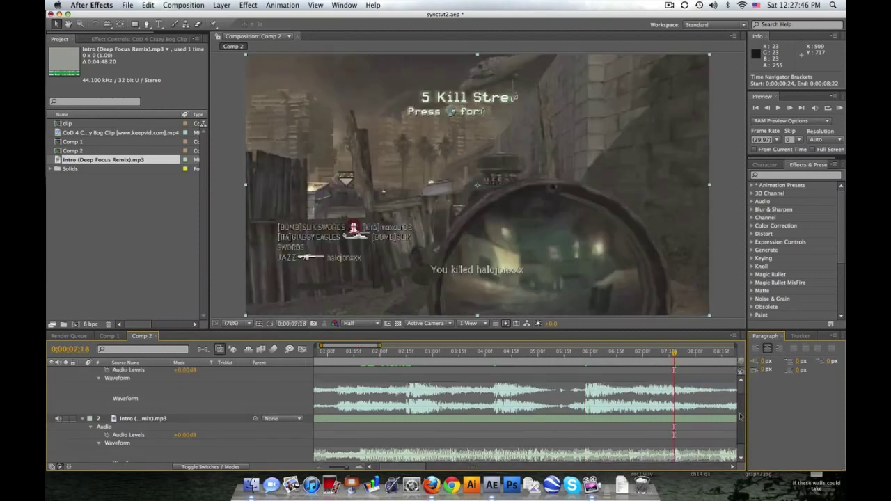
pyautogui.scroll(1, 740, 417)
pyautogui.moveTo(382, 468); pyautogui.dragTo(419, 470)
pyautogui.moveTo(672, 381); pyautogui.dragTo(461, 382)
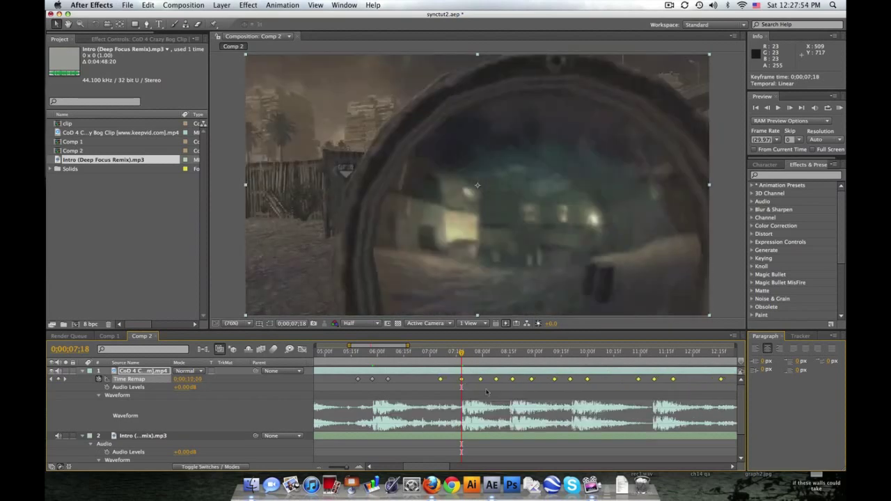
# Shift the Time Remap keyframes from the fifth kill onward so that kill's middle keyframe sits on the beat at 0;00;09;10
pyautogui.scroll(-3, 540, 419)
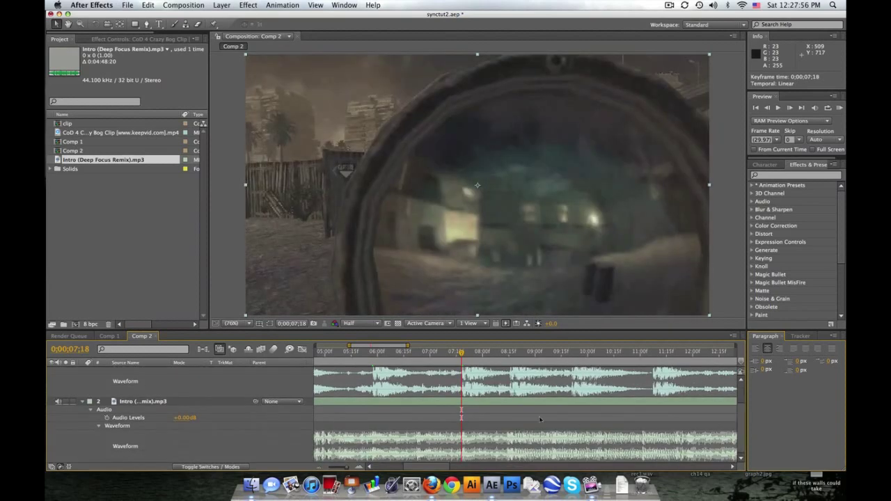
pyautogui.moveTo(460, 353); pyautogui.dragTo(553, 354)
pyautogui.scroll(3, 520, 395)
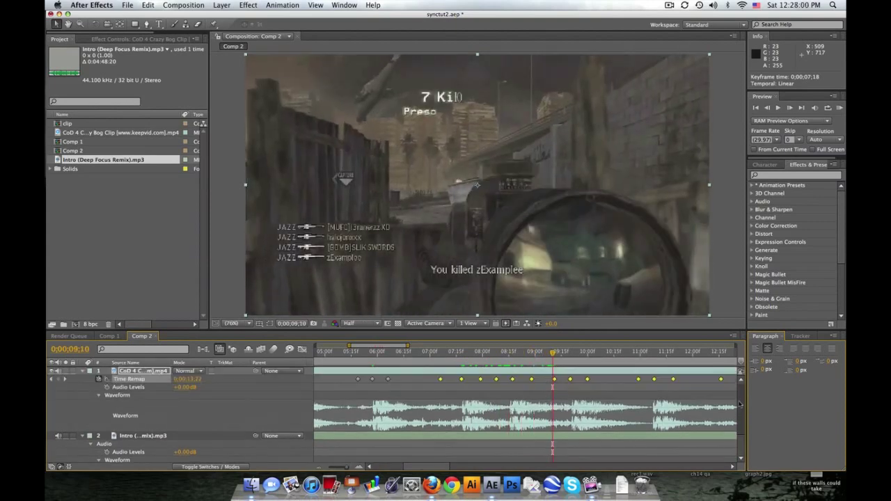
pyautogui.click(403, 360)
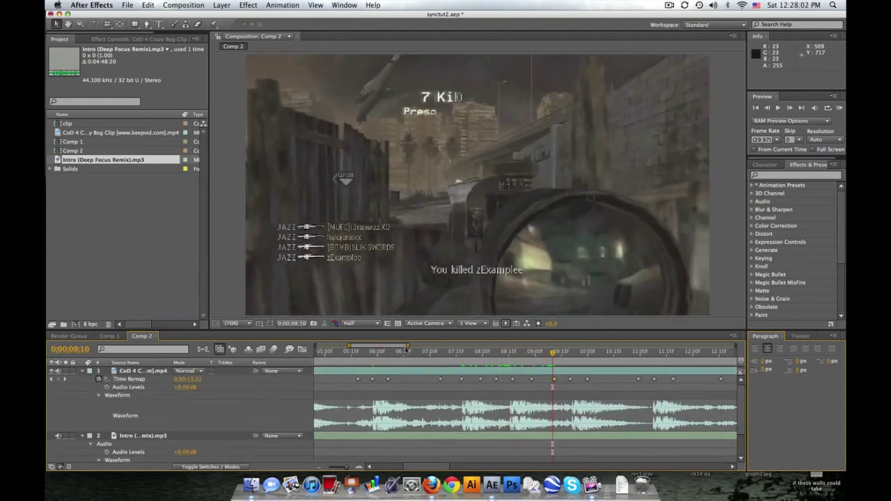
pyautogui.moveTo(494, 385); pyautogui.dragTo(534, 377)
pyautogui.moveTo(600, 350); pyautogui.dragTo(374, 353)
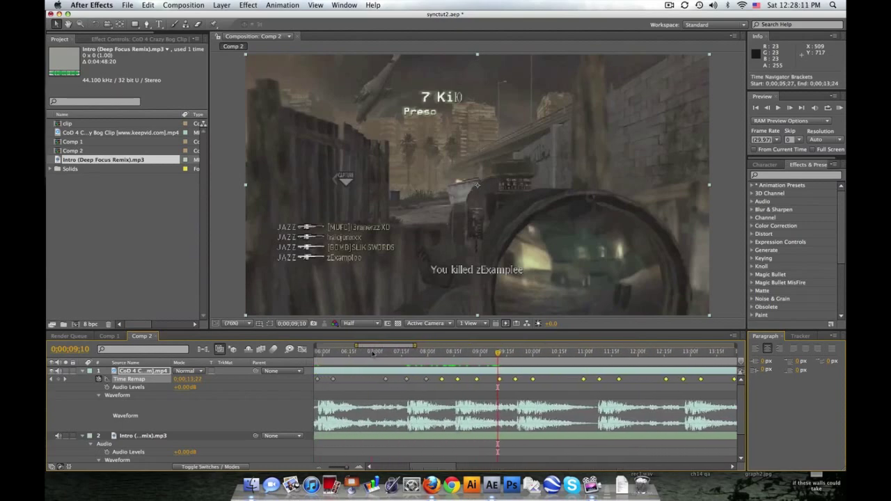
pyautogui.moveTo(459, 382); pyautogui.dragTo(498, 379)
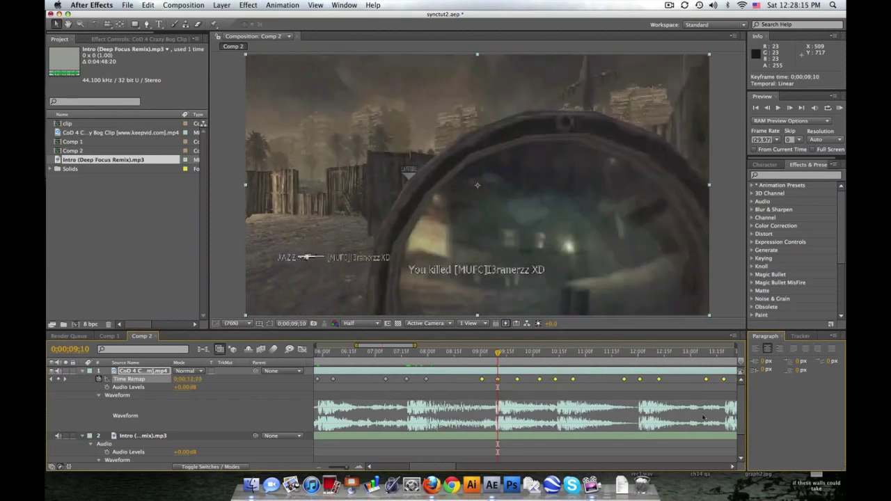
# Shift the Time Remap keyframes from the sixth kill onward so that kill's middle keyframe sits on the beat at 0;00;11;01
pyautogui.scroll(-3, 703, 418)
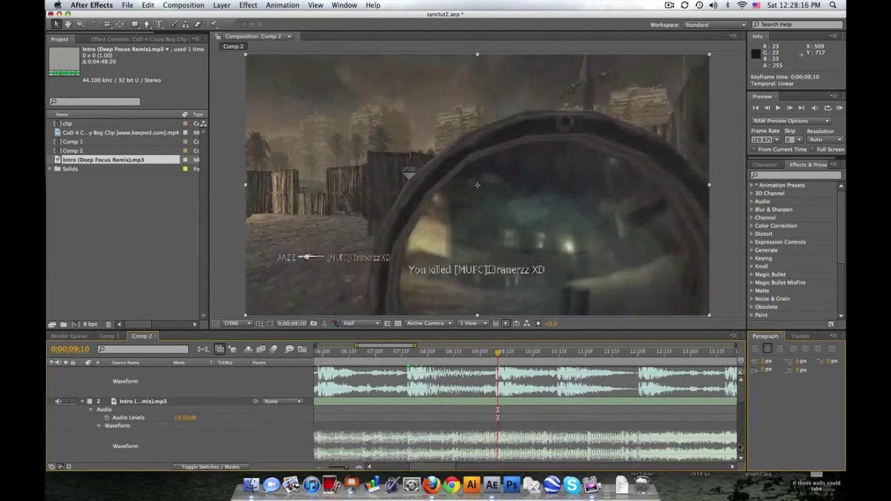
pyautogui.click(586, 353)
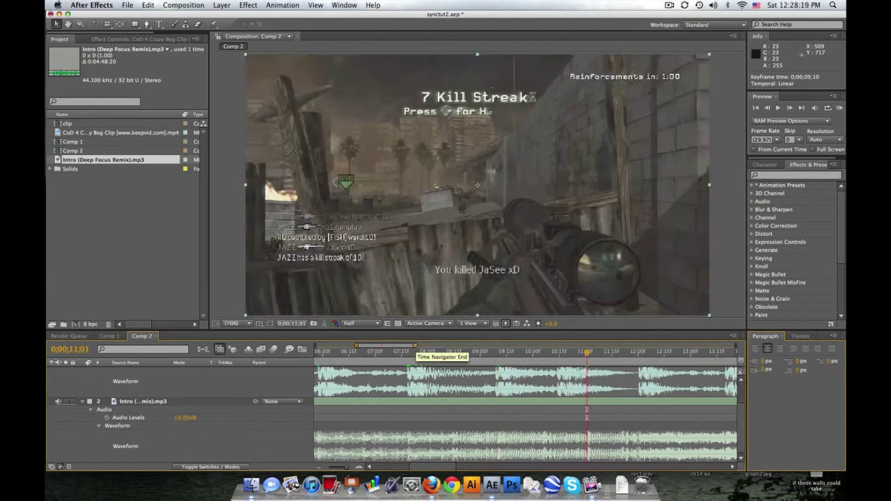
pyautogui.moveTo(416, 346); pyautogui.dragTo(473, 347)
pyautogui.scroll(2, 741, 416)
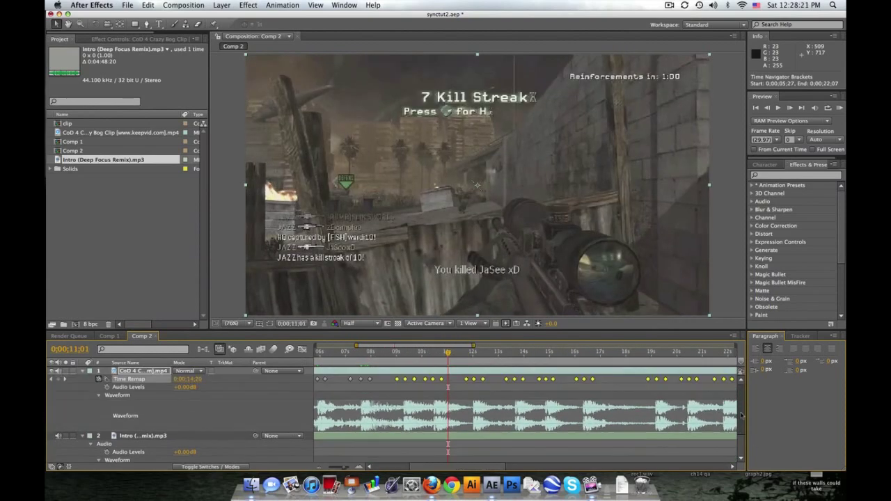
pyautogui.moveTo(422, 385); pyautogui.dragTo(606, 380)
pyautogui.hscroll(5, 706, 369)
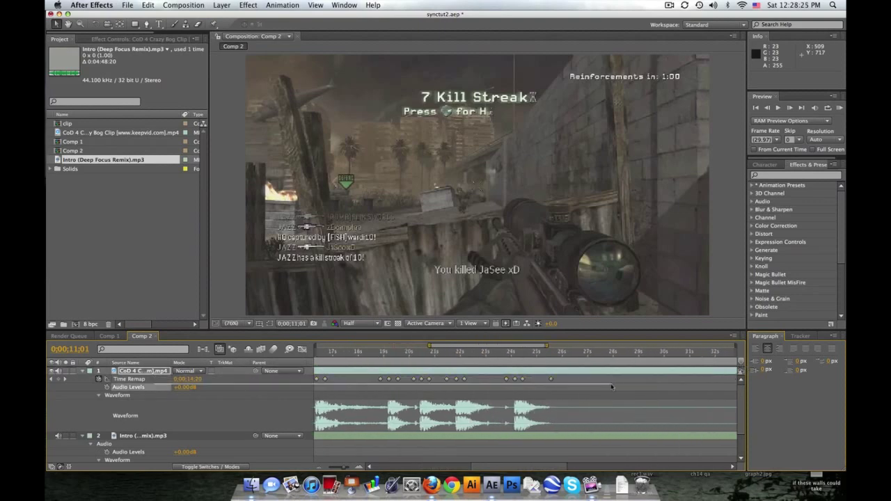
pyautogui.click(433, 370)
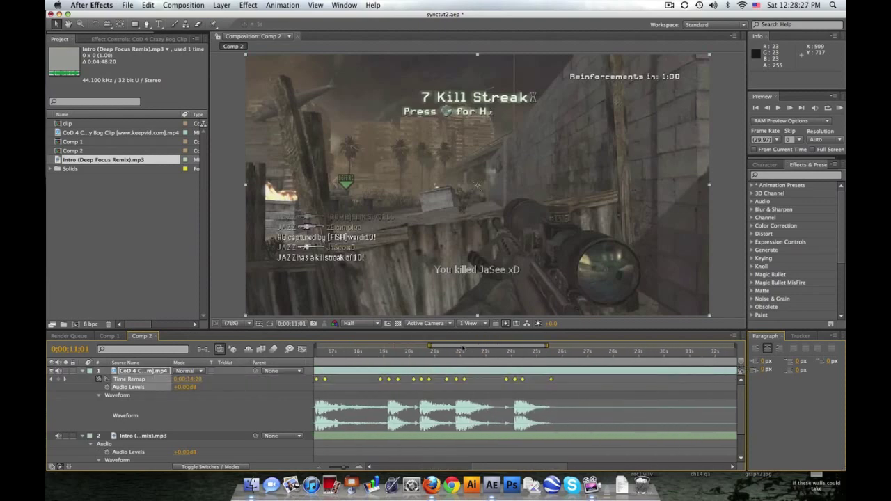
pyautogui.moveTo(463, 346); pyautogui.dragTo(395, 346)
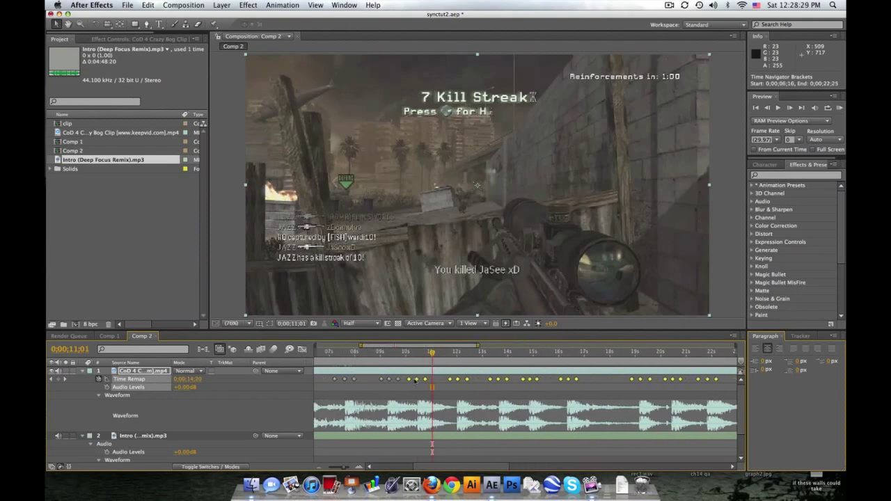
pyautogui.moveTo(417, 381); pyautogui.dragTo(693, 382)
pyautogui.click(460, 383)
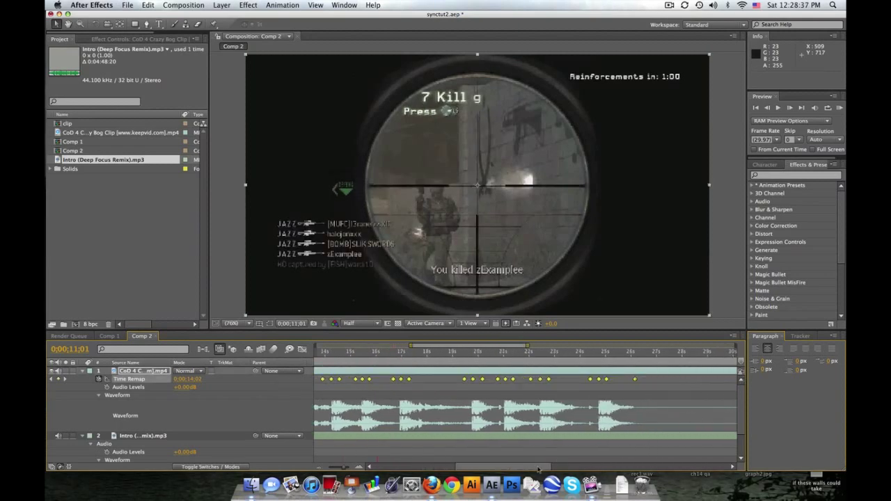
# Shift the Time Remap keyframes from the seventh kill onward so that kill's middle keyframe sits on the beat at 0;00;12;22
pyautogui.hscroll(-5, 690, 404)
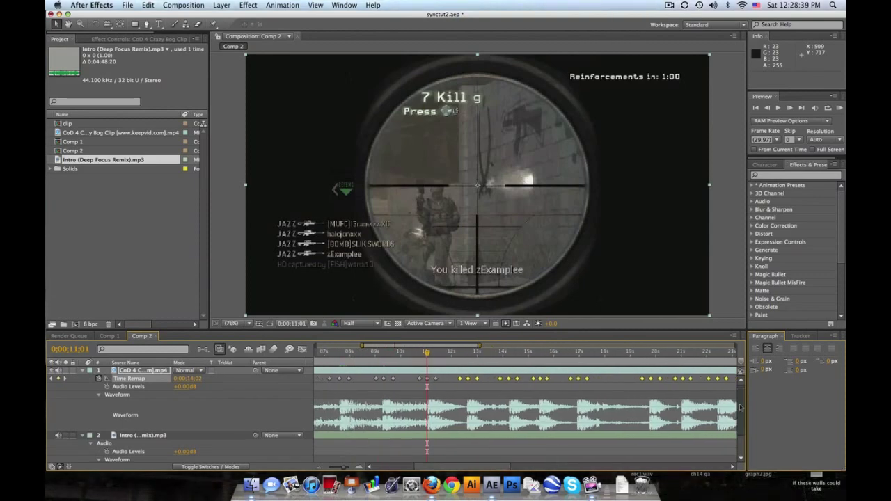
pyautogui.scroll(-2, 729, 418)
pyautogui.moveTo(478, 347); pyautogui.dragTo(418, 347)
pyautogui.moveTo(449, 468); pyautogui.dragTo(453, 470)
pyautogui.hscroll(2, 452, 469)
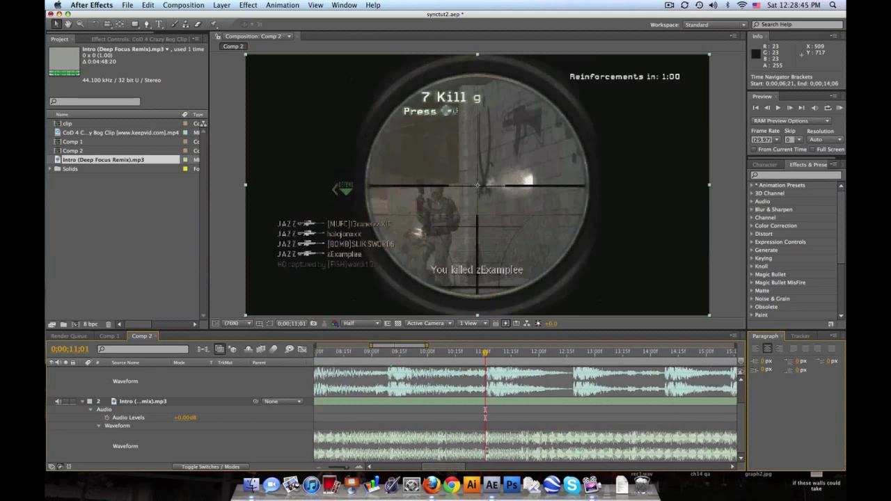
pyautogui.click(579, 352)
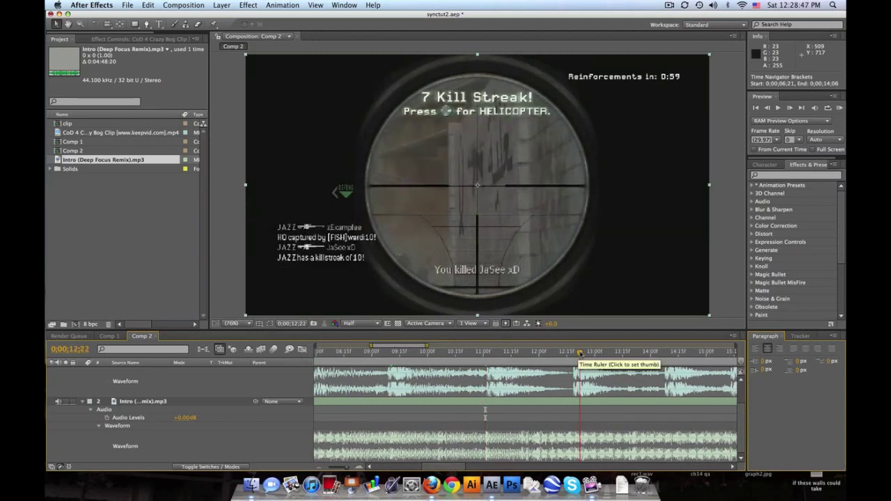
pyautogui.scroll(2, 585, 376)
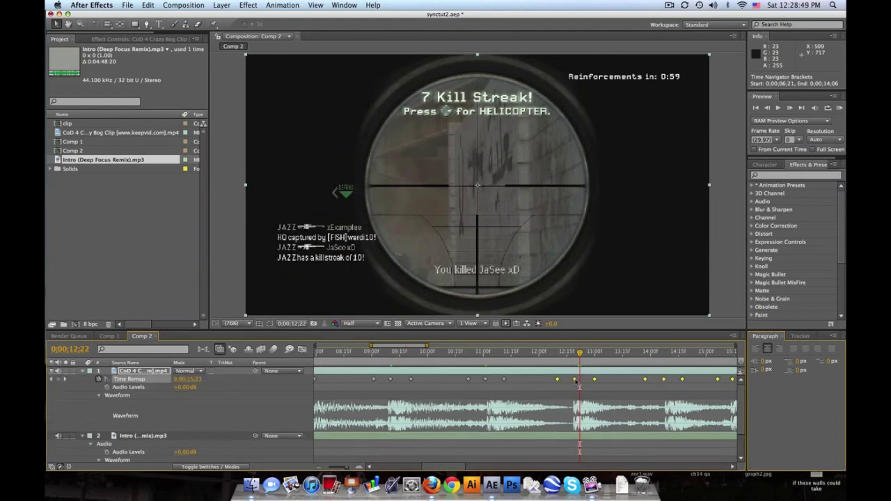
pyautogui.moveTo(577, 382); pyautogui.dragTo(583, 382)
# Shift the Time Remap keyframes from the eighth kill onward so that kill's middle keyframe sits on the beat at 0;00;14;14
pyautogui.click(525, 443)
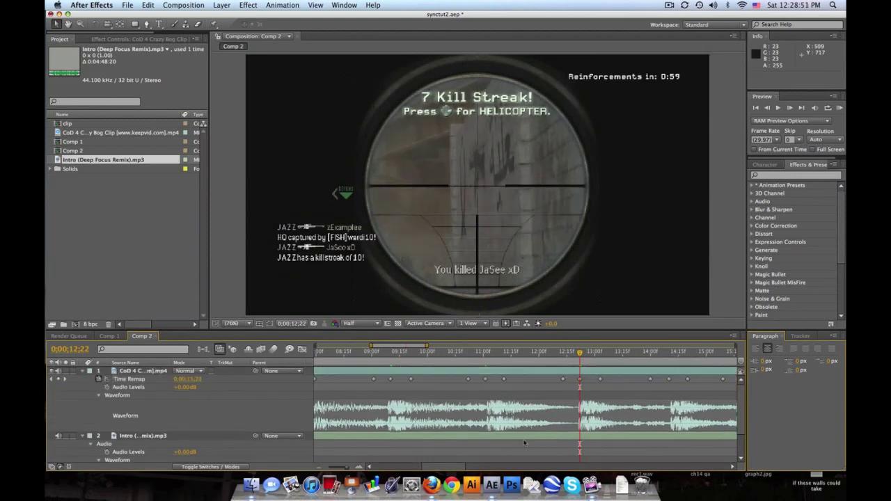
pyautogui.moveTo(447, 466); pyautogui.dragTo(472, 466)
pyautogui.moveTo(404, 383); pyautogui.dragTo(649, 379)
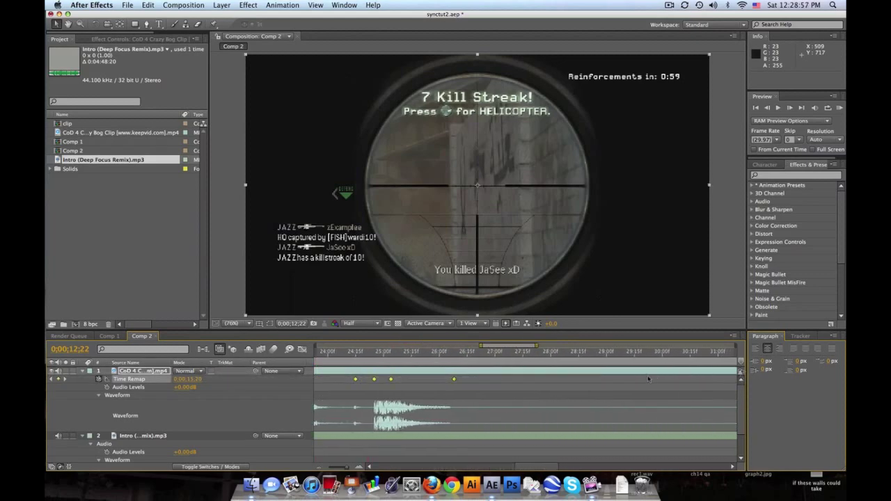
pyautogui.moveTo(515, 467); pyautogui.dragTo(428, 466)
pyautogui.scroll(-2, 697, 408)
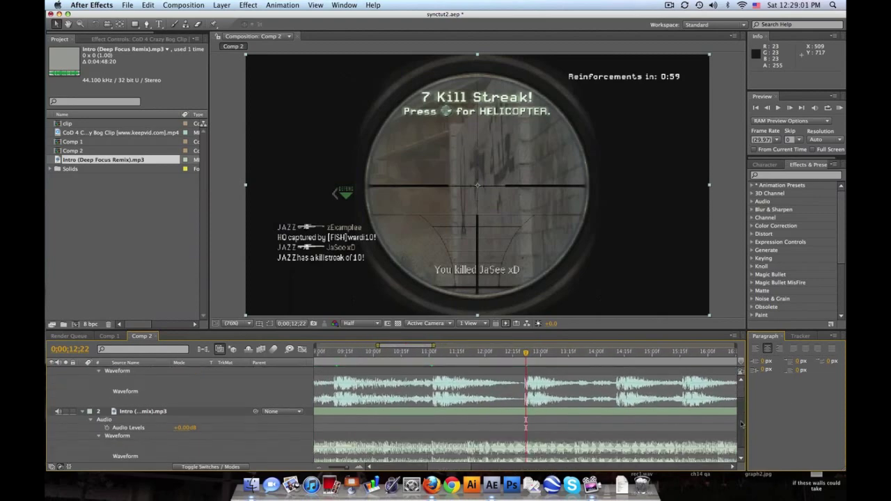
pyautogui.moveTo(527, 353); pyautogui.dragTo(622, 352)
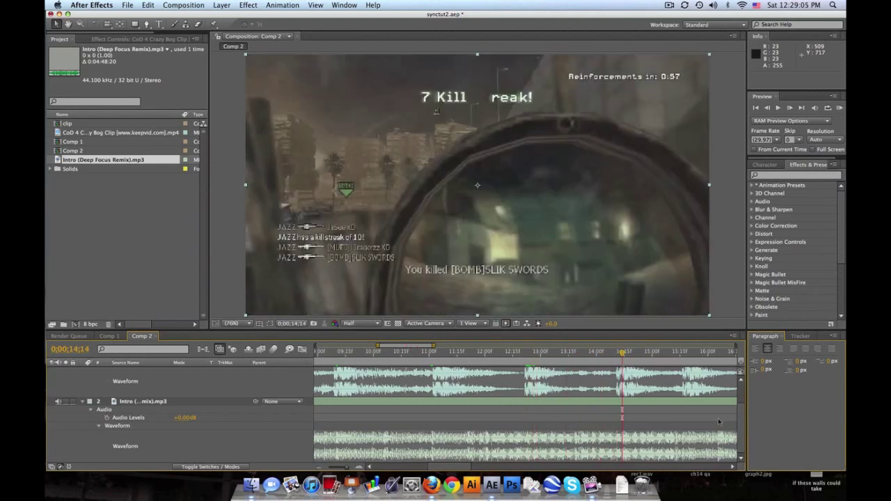
pyautogui.scroll(2, 737, 427)
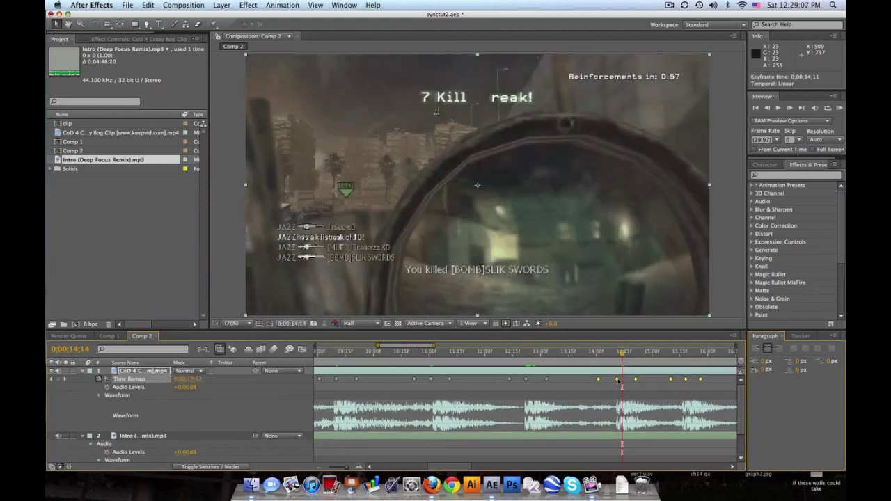
pyautogui.moveTo(472, 466); pyautogui.dragTo(481, 466)
# Return to the start of Comp 2 and play a RAM preview of the whole synced clip with the song
pyautogui.moveTo(460, 346); pyautogui.dragTo(640, 345)
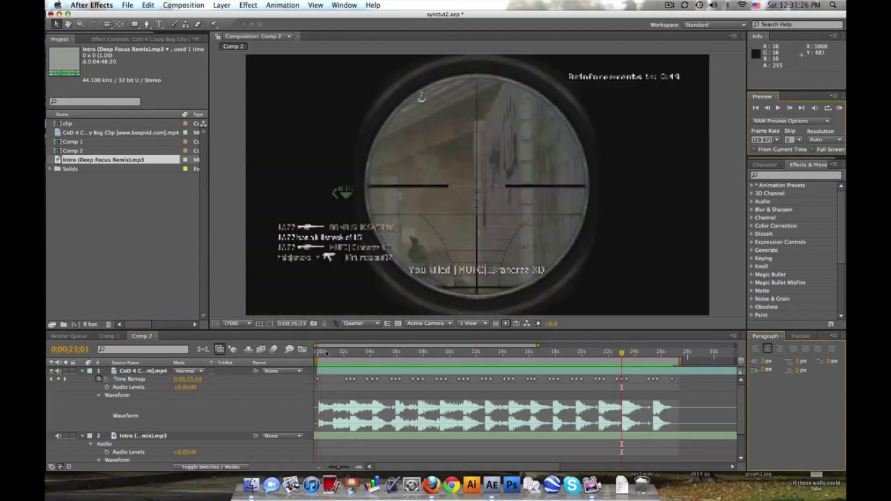
pyautogui.moveTo(326, 354); pyautogui.dragTo(317, 354)
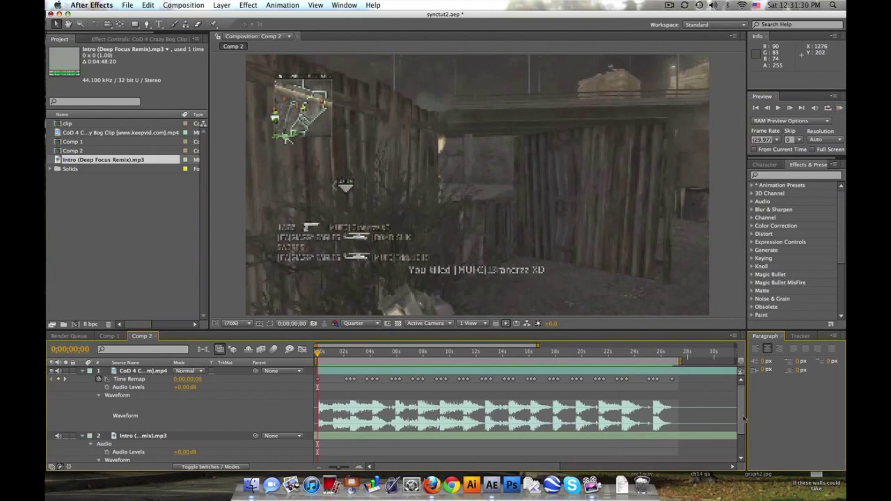
pyautogui.scroll(-2, 743, 418)
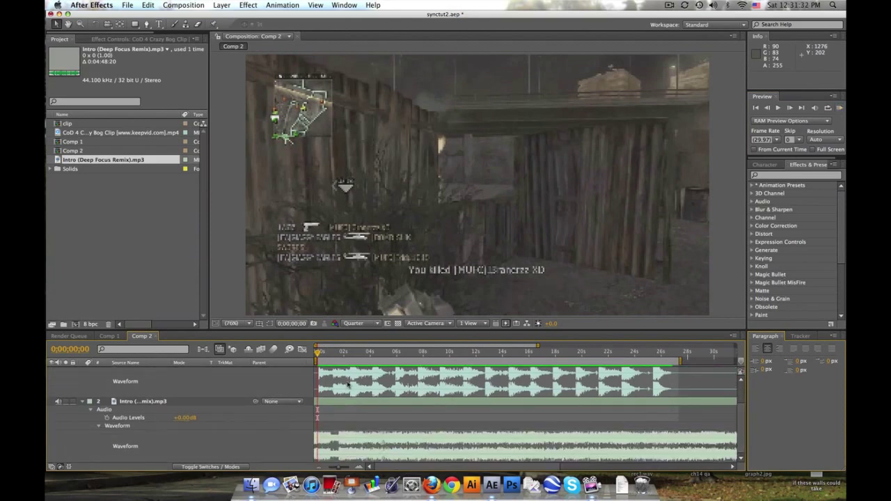
pyautogui.click(98, 426)
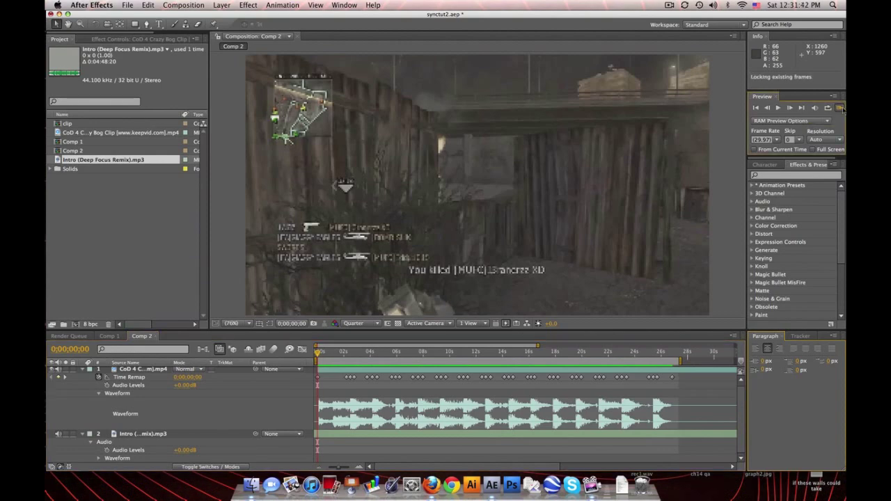
pyautogui.click(841, 108)
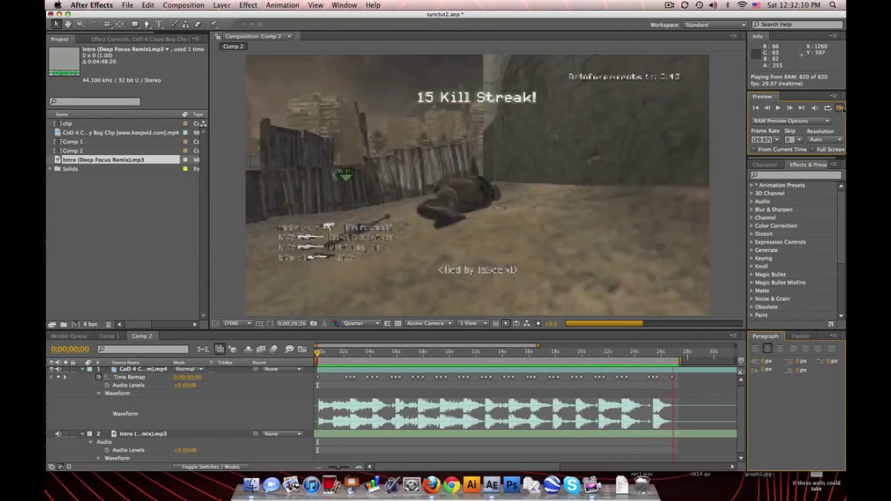
pyautogui.click(333, 355)
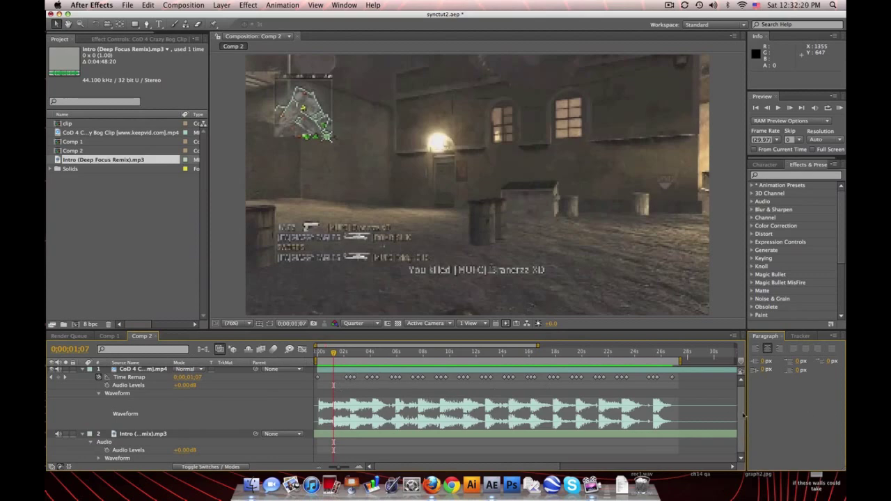
# Move the current time to 0;00;03;12 and collapse the music layer's waveform, audio and layer properties
pyautogui.click(98, 458)
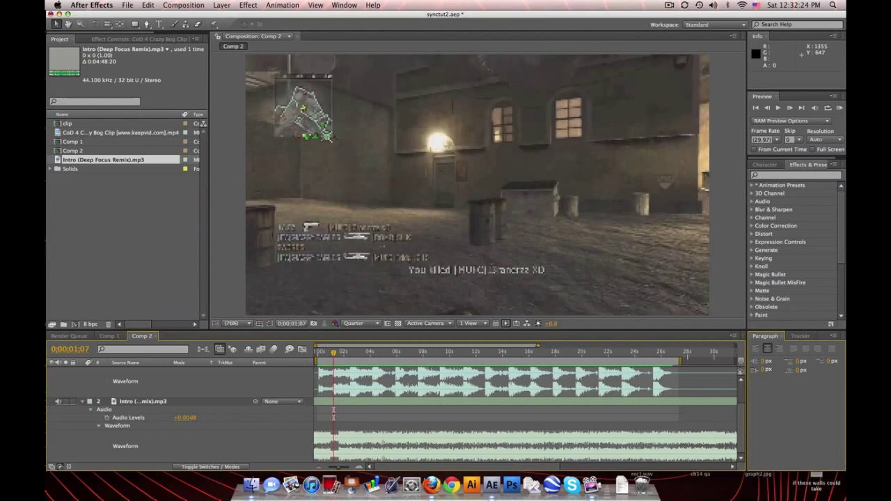
pyautogui.moveTo(538, 346); pyautogui.dragTo(364, 345)
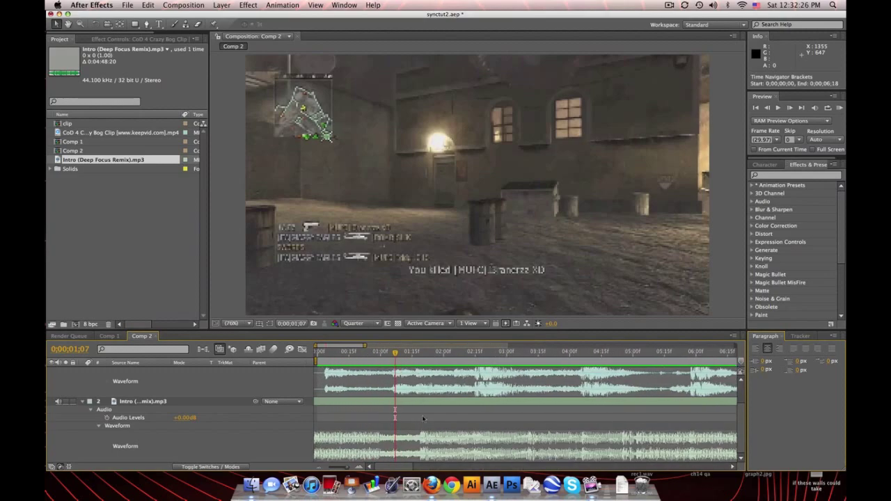
pyautogui.moveTo(420, 356); pyautogui.dragTo(533, 356)
pyautogui.moveTo(740, 428); pyautogui.dragTo(741, 429)
pyautogui.click(99, 428)
pyautogui.click(89, 443)
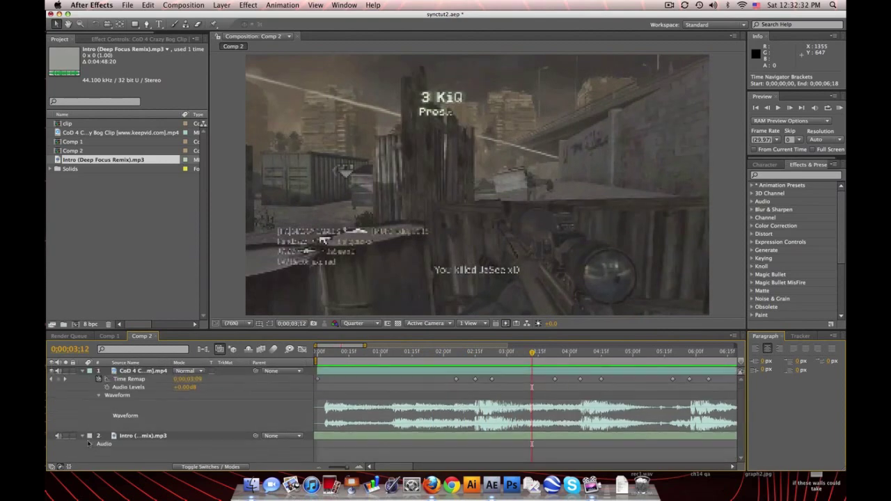
pyautogui.click(82, 436)
# Find the Cinematic preset from Baker's CC by searching for "cinem" and apply it to the gameplay clip layer
pyautogui.click(118, 371)
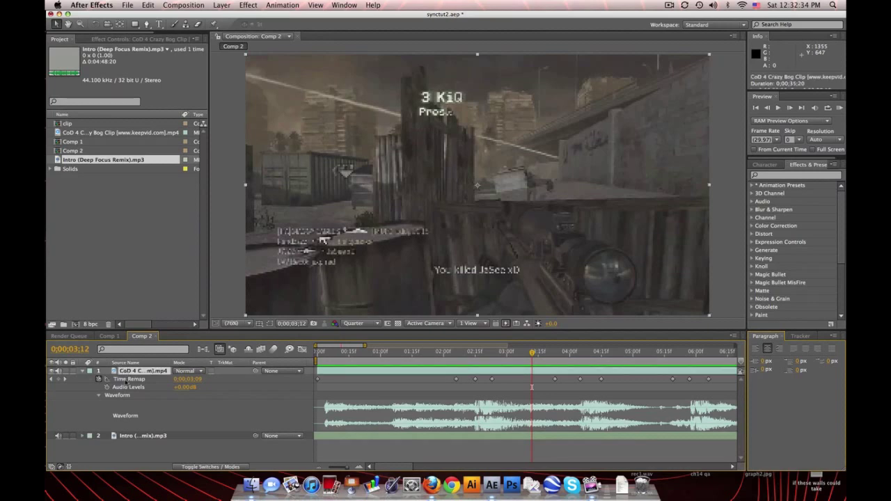
pyautogui.click(807, 176)
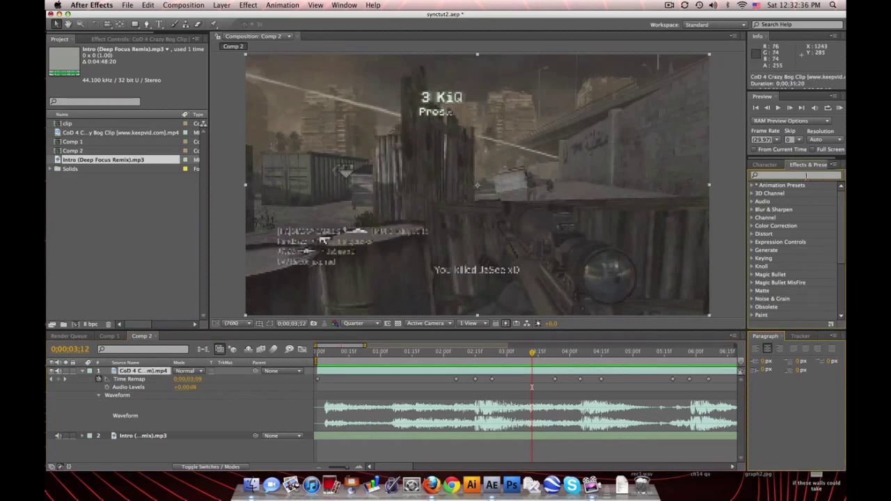
pyautogui.write('cinem')
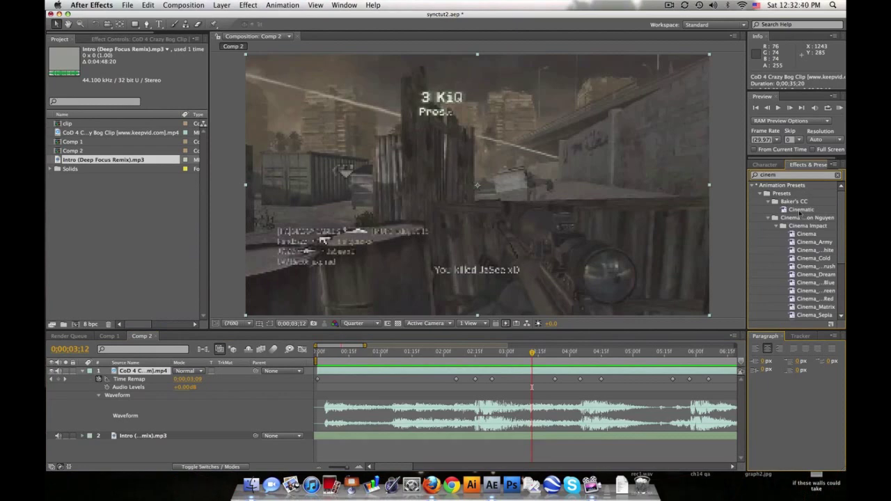
pyautogui.moveTo(801, 210); pyautogui.dragTo(137, 369)
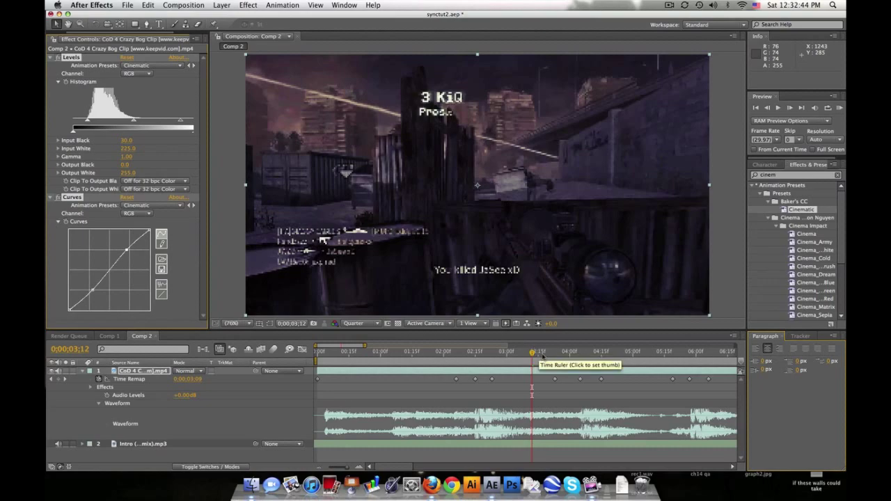
# At 0;00;07;14, apply the RSMB 3.x effect to the gameplay clip and set its Blur Amount to 1.00
pyautogui.moveTo(364, 346); pyautogui.dragTo(590, 346)
pyautogui.click(386, 353)
pyautogui.moveTo(387, 353); pyautogui.dragTo(397, 353)
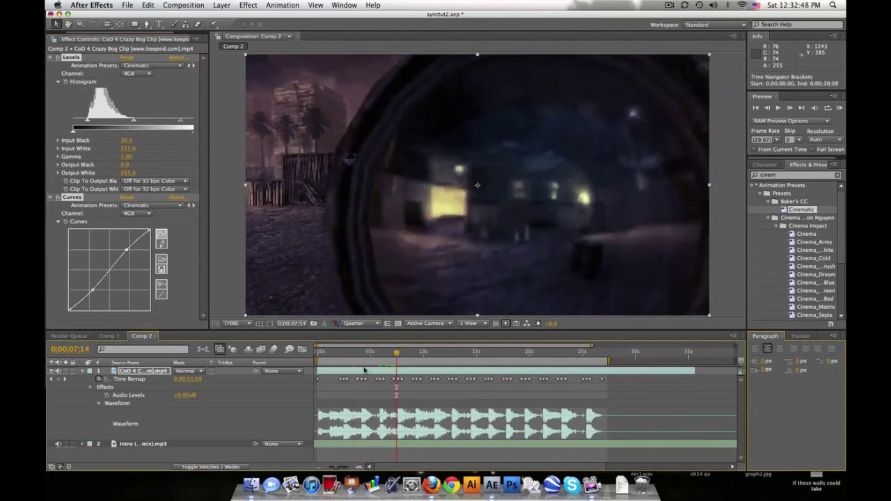
pyautogui.write('rsmb')
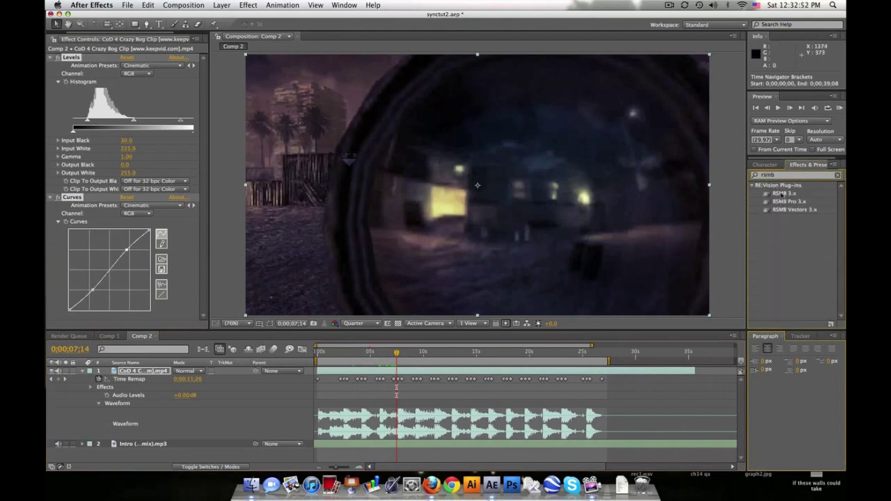
pyautogui.moveTo(785, 194); pyautogui.dragTo(161, 372)
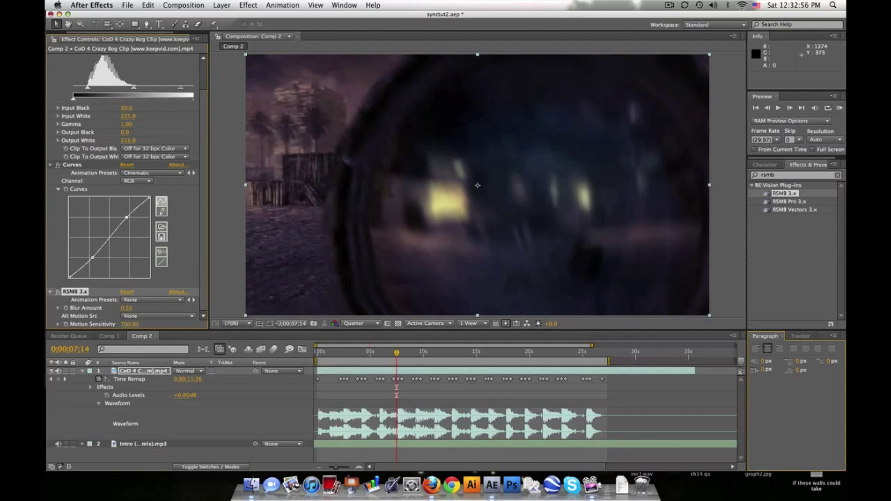
pyautogui.click(127, 309)
pyautogui.write('1')
pyautogui.press('Return')
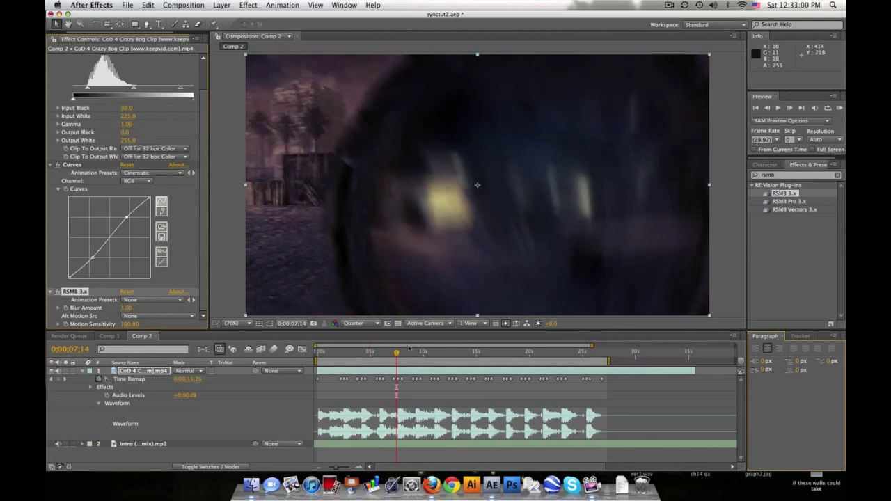
# Preview the color-graded, motion-blurred clip with a partial RAM preview and scrub back to 0;00;04;24
pyautogui.click(407, 353)
pyautogui.press('space')
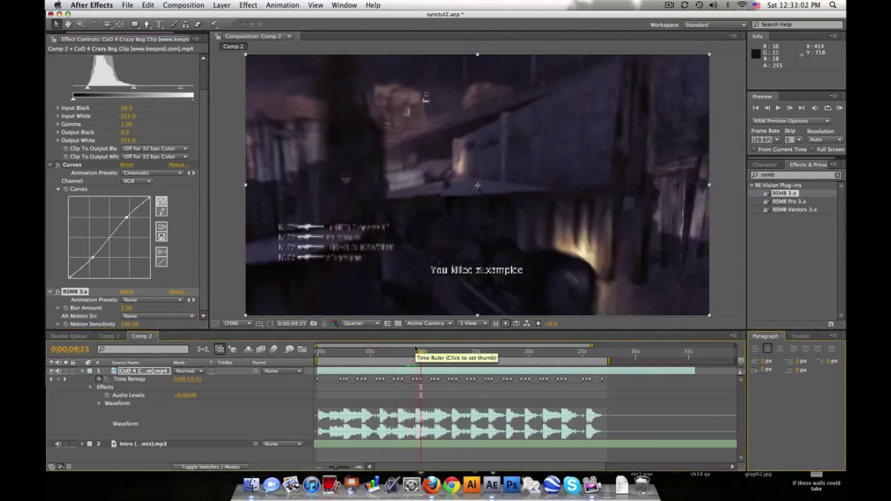
pyautogui.press('space')
pyautogui.click(839, 108)
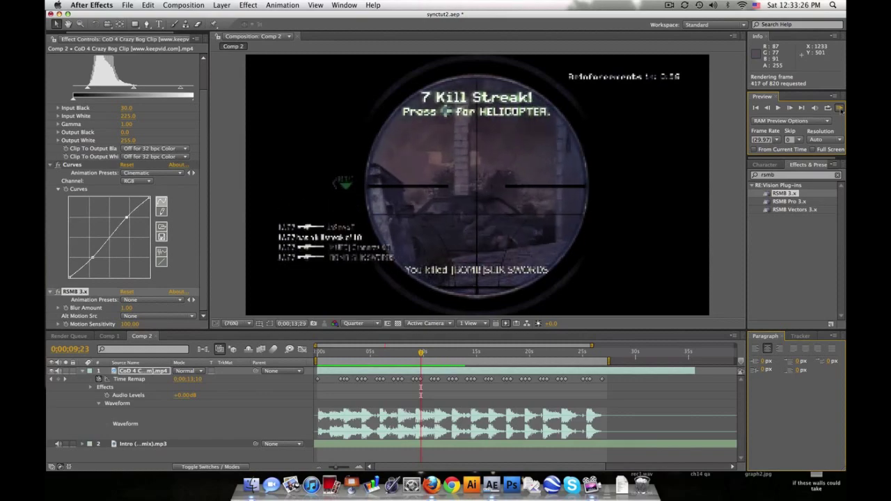
pyautogui.press('space')
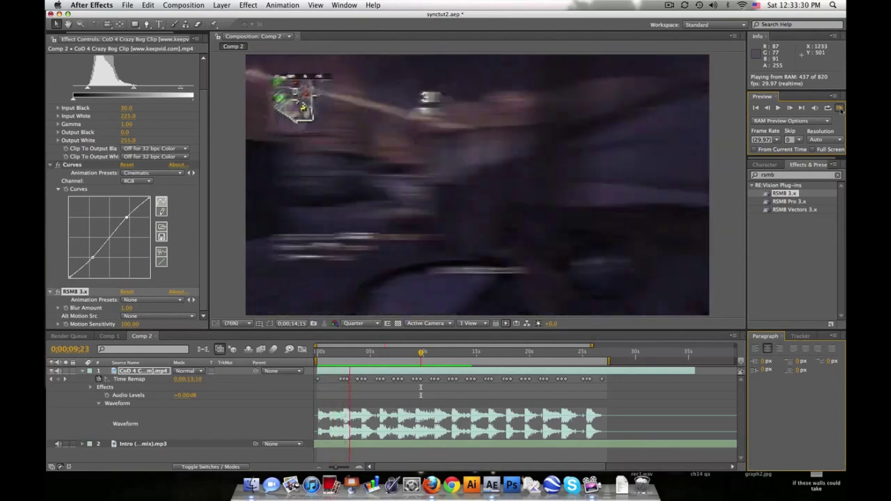
pyautogui.click(839, 108)
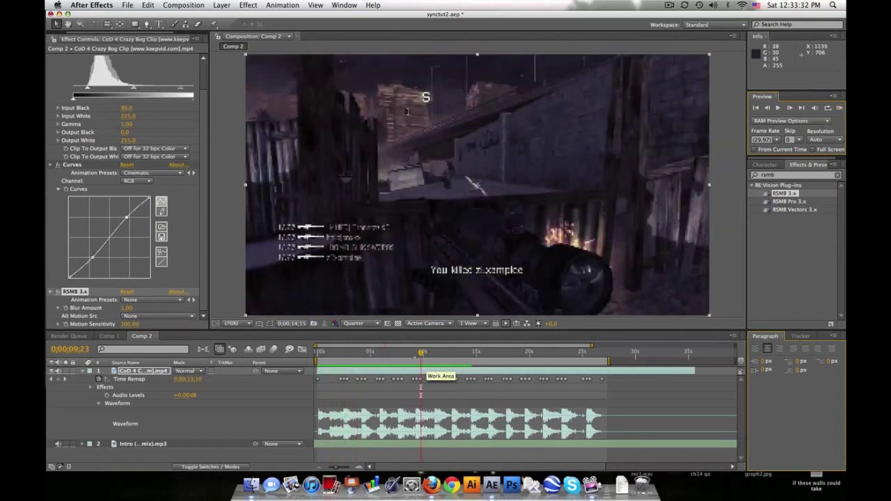
pyautogui.click(398, 353)
pyautogui.moveTo(391, 356); pyautogui.dragTo(369, 359)
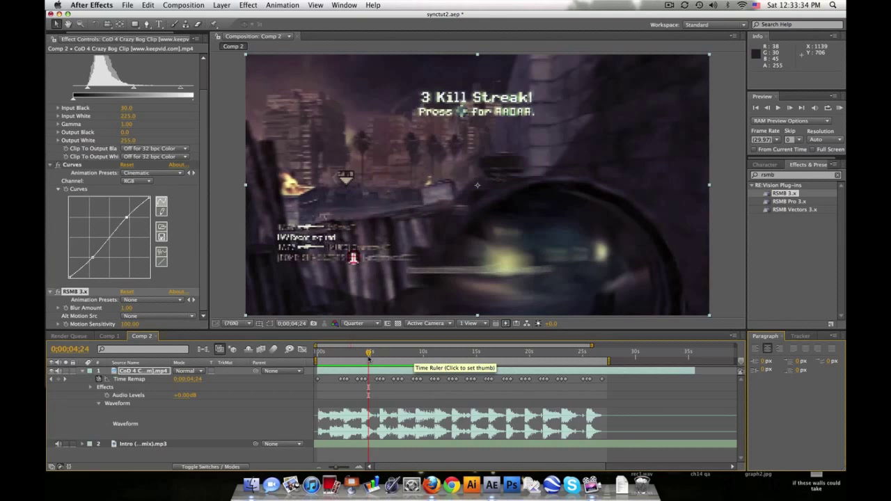